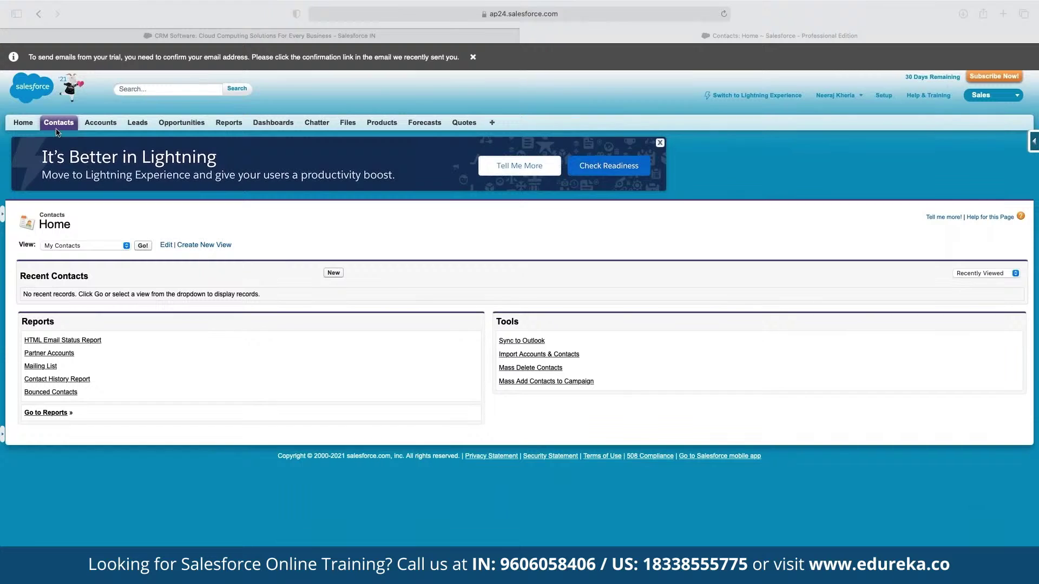
Go to the Accounts home page, which shows no recent accounts yet
{"action": "left_click", "coordinate": [23, 122]}
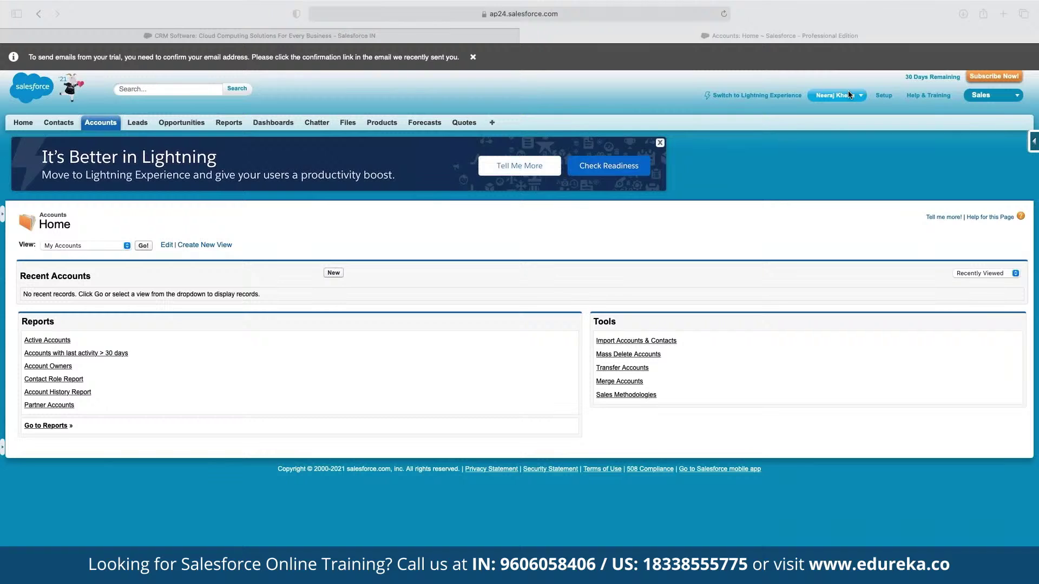
{"action": "left_click", "coordinate": [333, 273]}
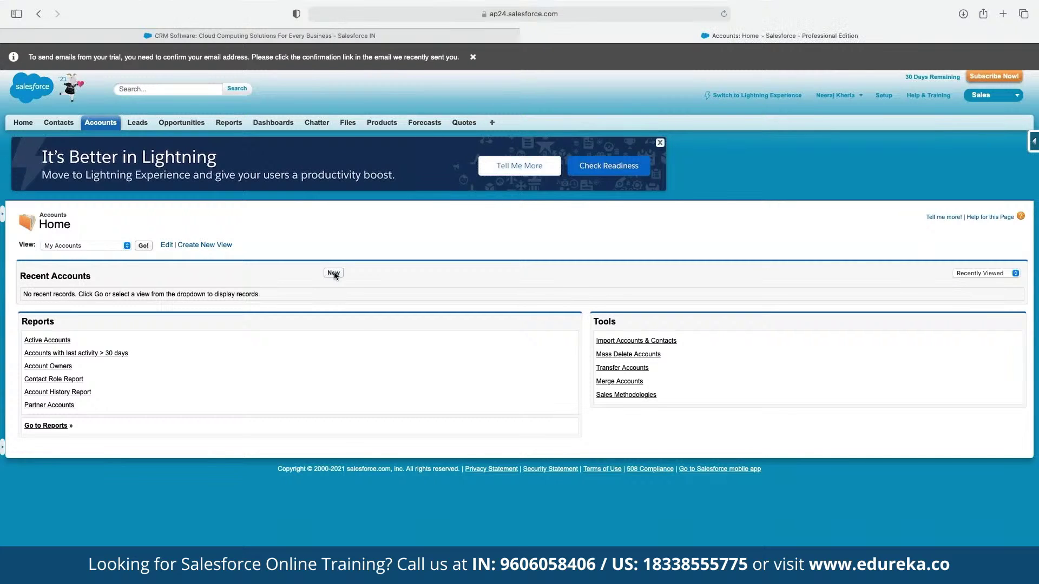
Start a new account and set its Type to Customer
{"action": "left_click", "coordinate": [334, 273]}
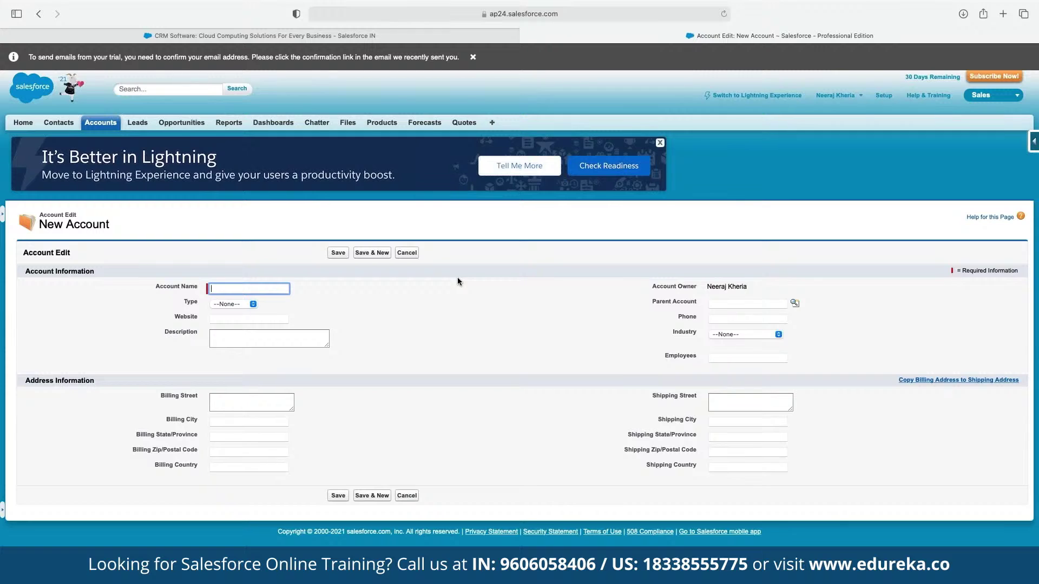
{"action": "left_click", "coordinate": [247, 303]}
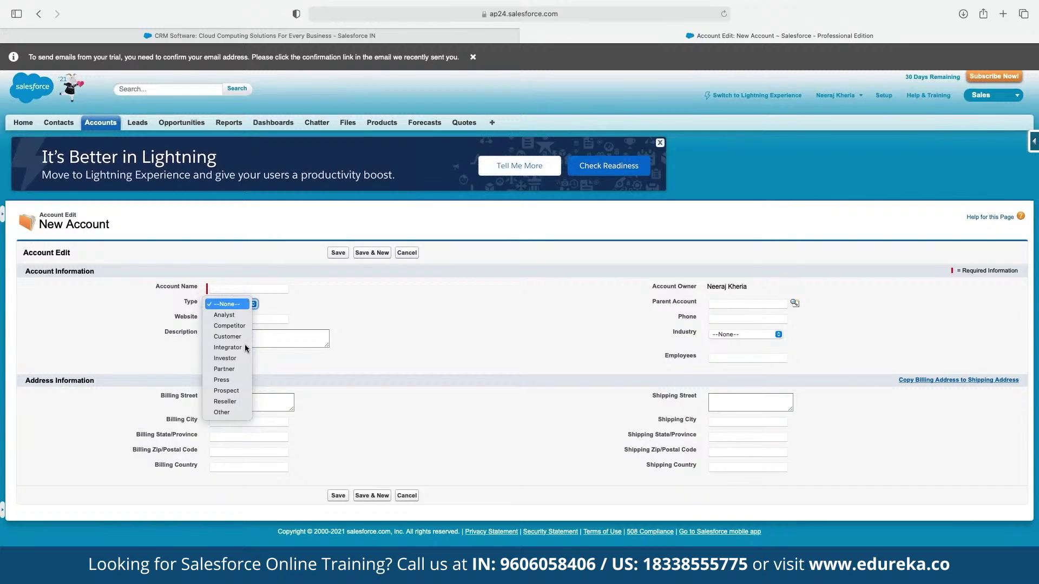
{"action": "left_click", "coordinate": [410, 325]}
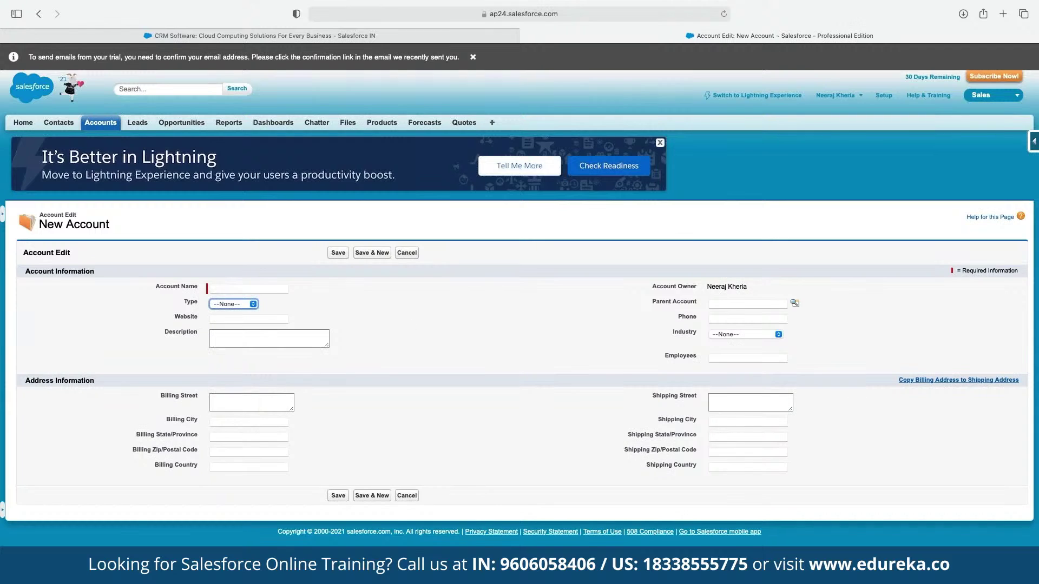
{"action": "left_click", "coordinate": [247, 304]}
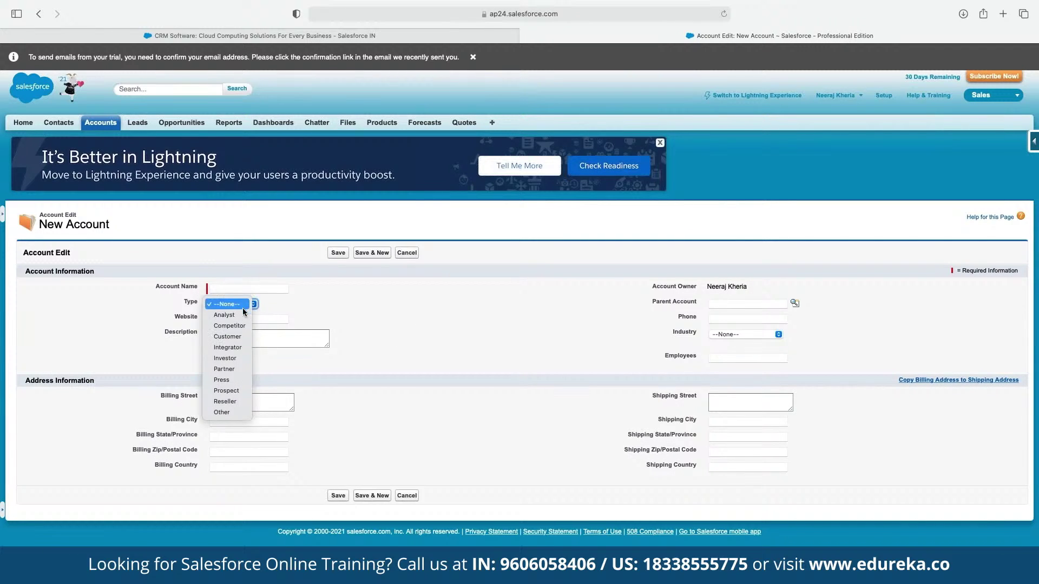
{"action": "left_click", "coordinate": [234, 337]}
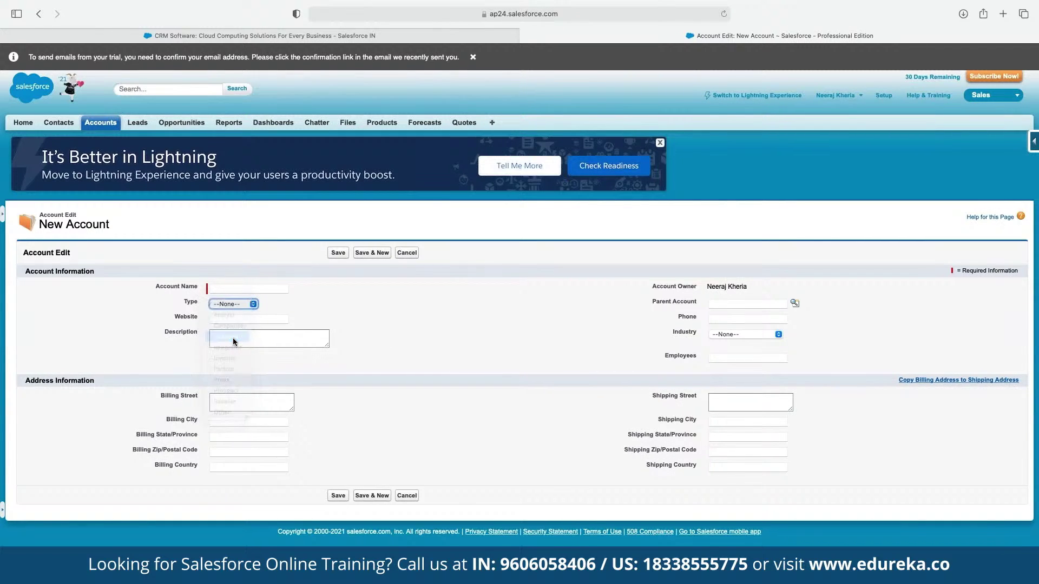
Enter the account holder's name as Account Name, set Industry to Banking, and save
{"action": "left_click", "coordinate": [249, 289]}
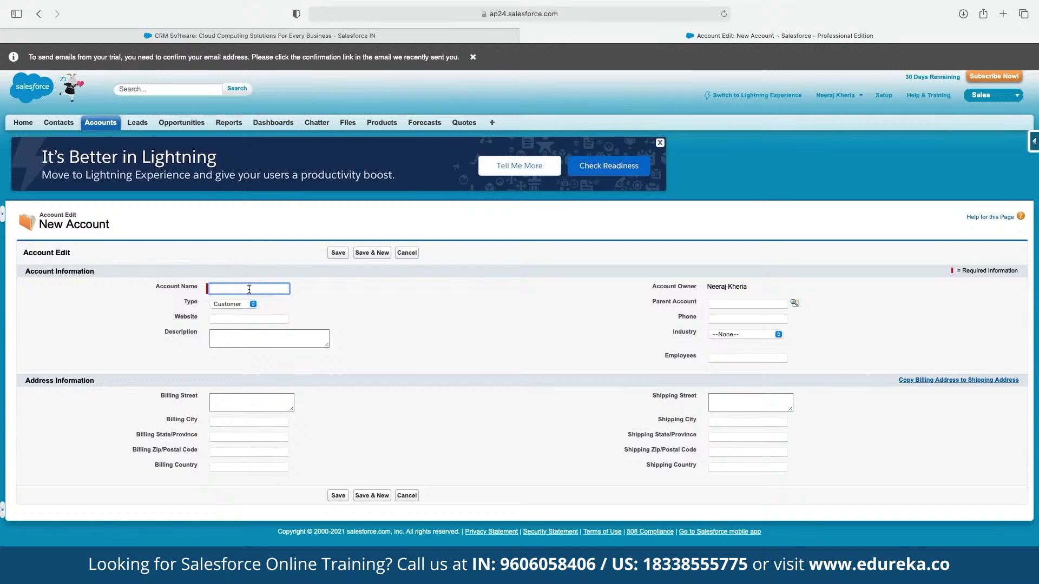
{"action": "type", "text": "John"}
{"action": "key", "text": "Tab"}
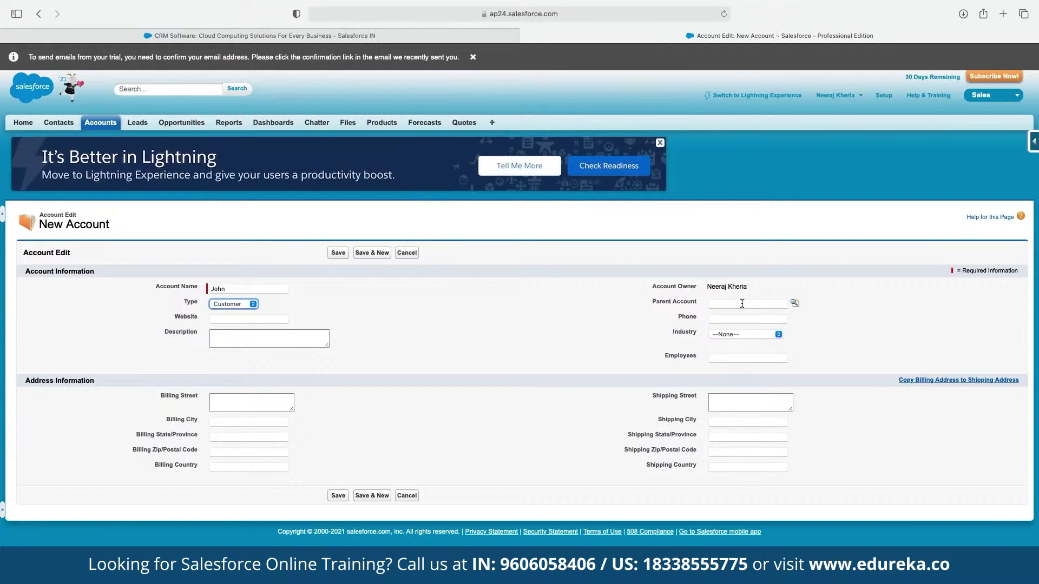
{"action": "left_click", "coordinate": [743, 336]}
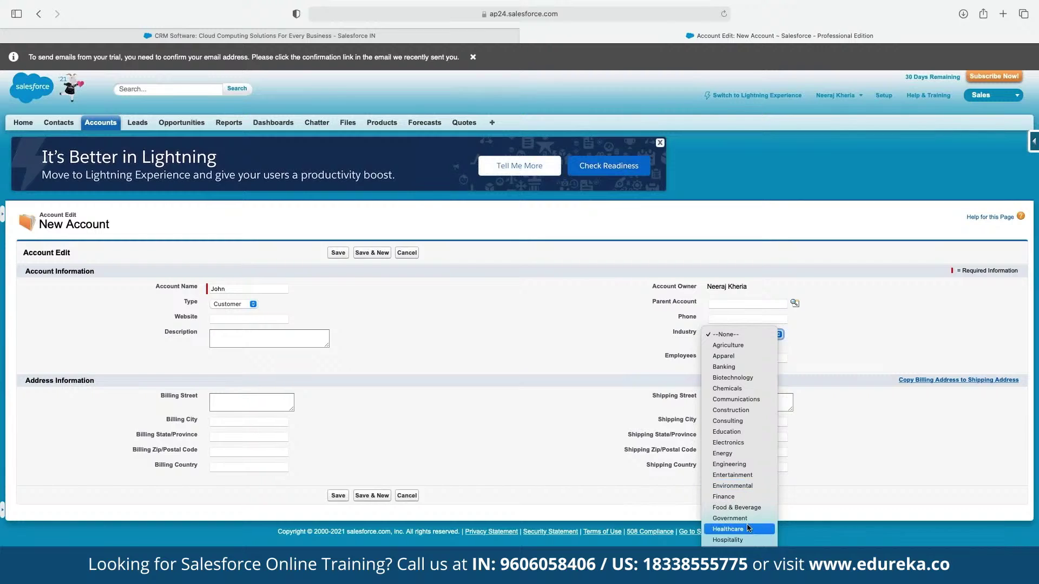
{"action": "left_click", "coordinate": [853, 60]}
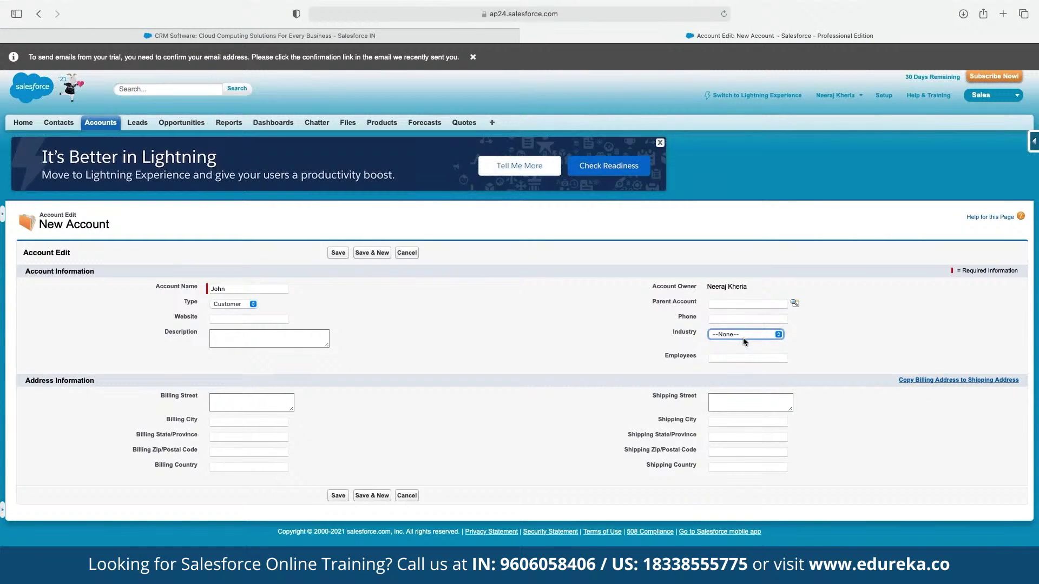
{"action": "left_click", "coordinate": [744, 335]}
{"action": "left_click", "coordinate": [741, 367]}
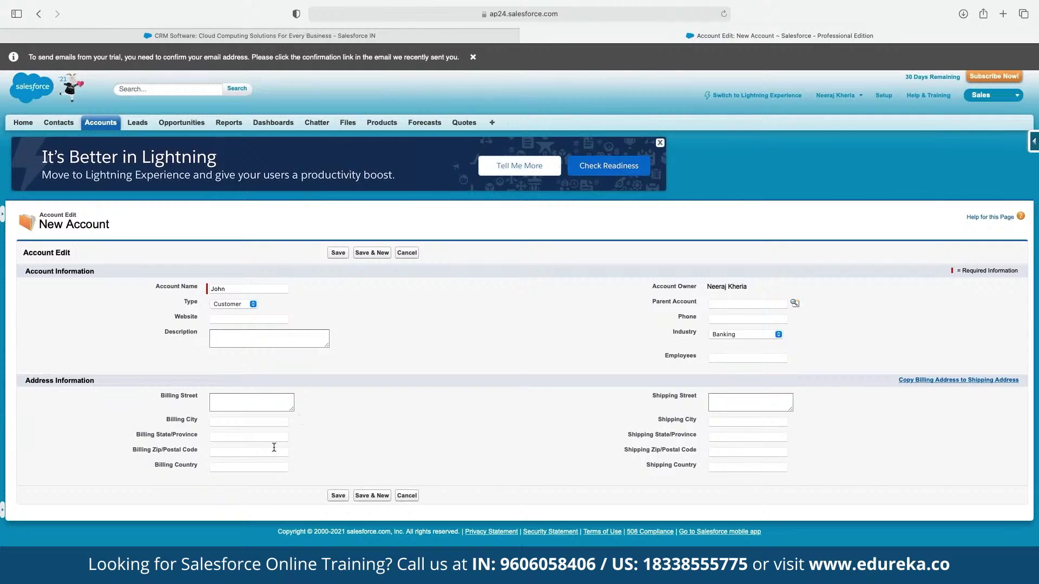
{"action": "left_click", "coordinate": [341, 498]}
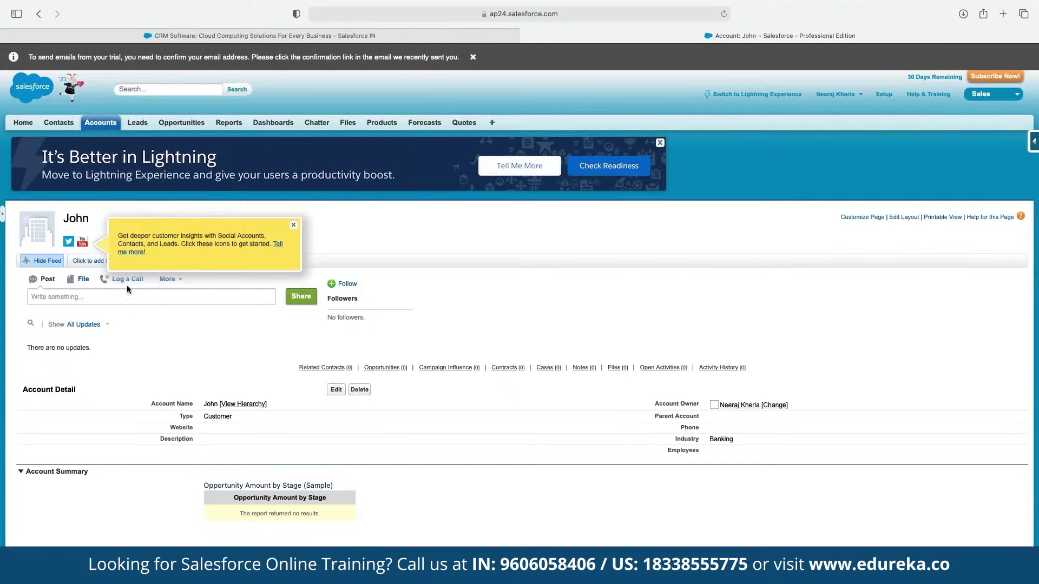
Dismiss the tip and log a call commenting 'Interested in product. Requested for a call back at 6 PM on Monday'
{"action": "left_click", "coordinate": [292, 227]}
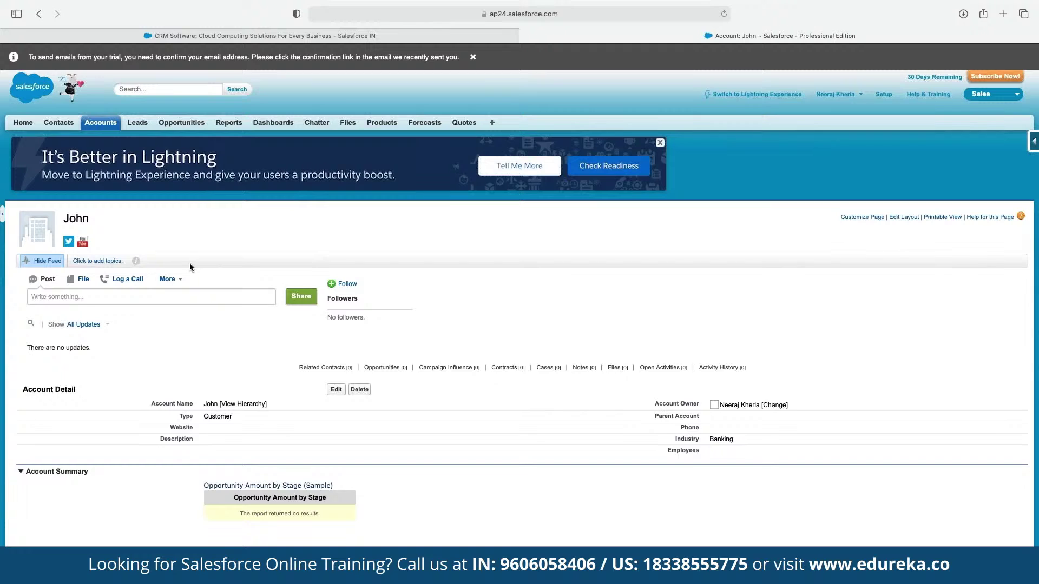
{"action": "left_click", "coordinate": [134, 281]}
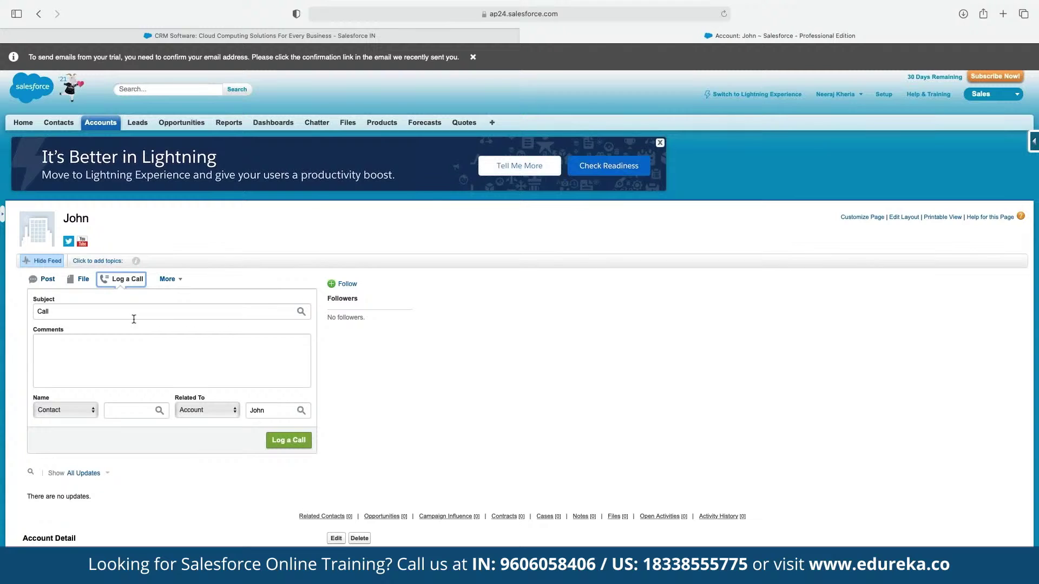
{"action": "left_click", "coordinate": [109, 341]}
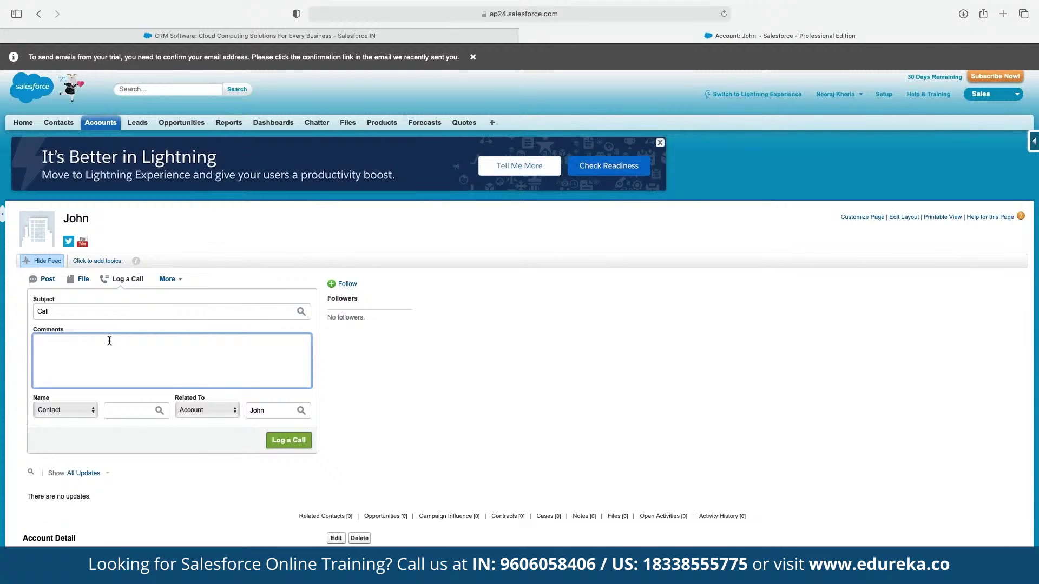
{"action": "type", "text": "Interested in product. Requested for a call back on K"}
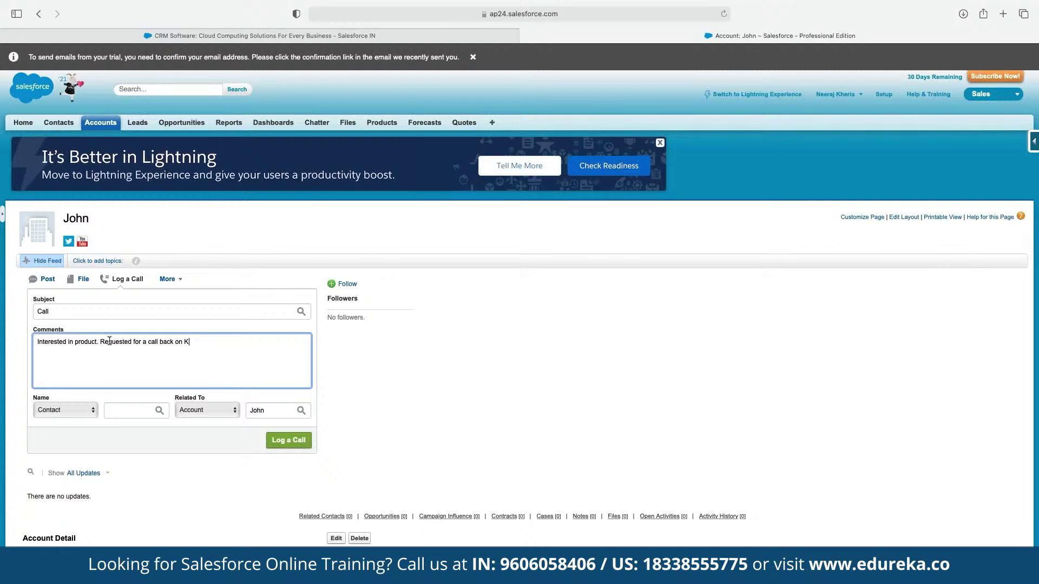
{"action": "key", "text": "BackSpace"}
{"action": "key", "text": "BackSpace"}
{"action": "key", "text": "BackSpace"}
{"action": "key", "text": "BackSpace"}
{"action": "type", "text": "at 6 PM on Monday"}
Relate the call to an Opportunity, record it, and return to Accounts home
{"action": "left_click", "coordinate": [76, 411]}
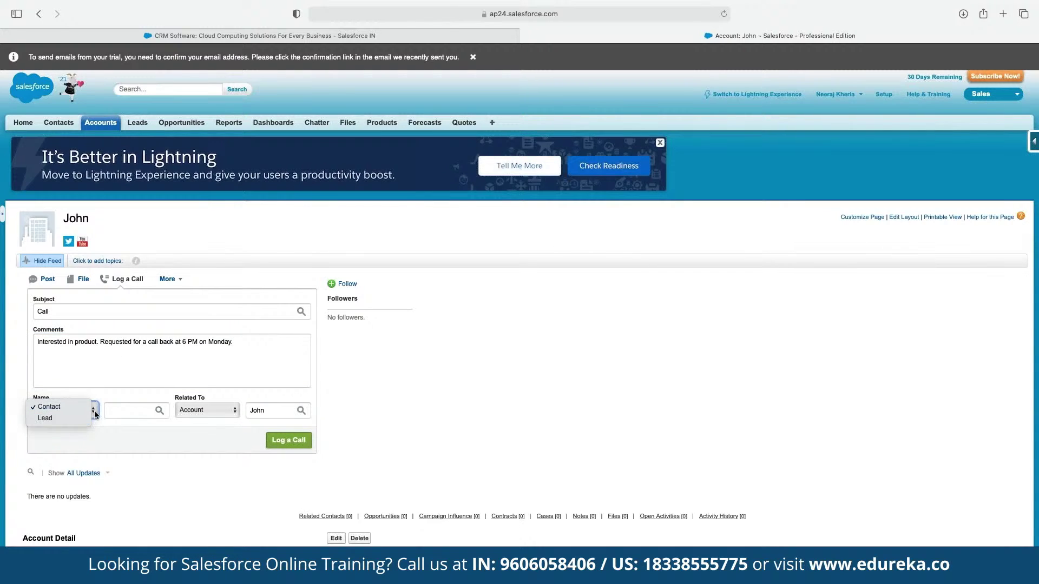
{"action": "left_click", "coordinate": [84, 413]}
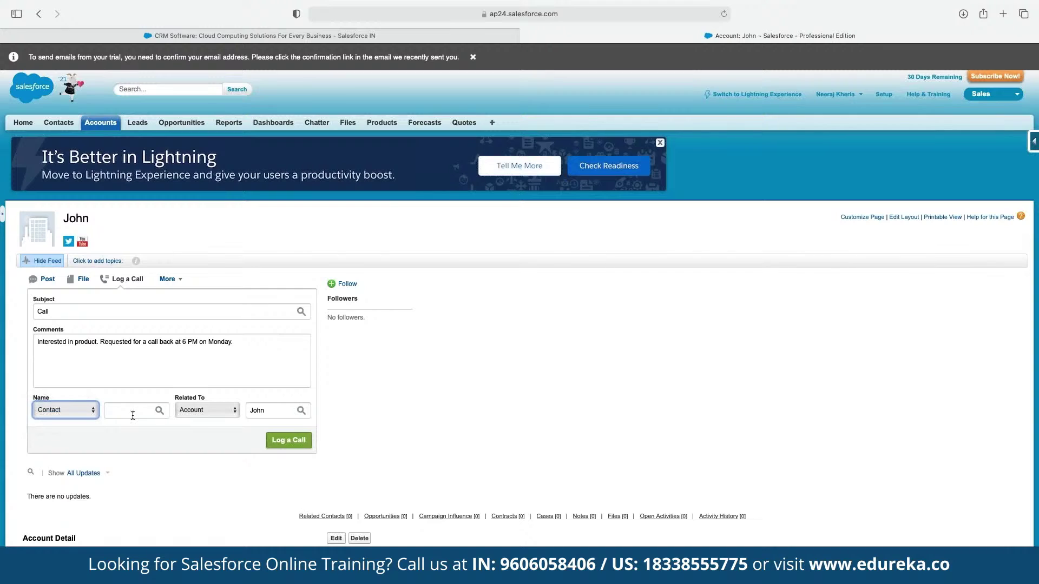
{"action": "left_click", "coordinate": [206, 408]}
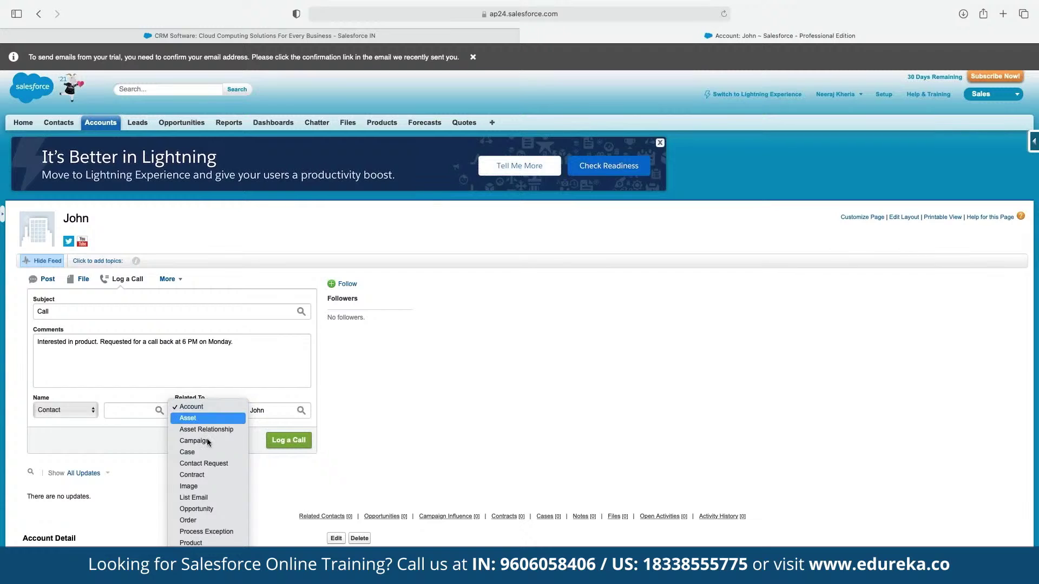
{"action": "left_click", "coordinate": [206, 508]}
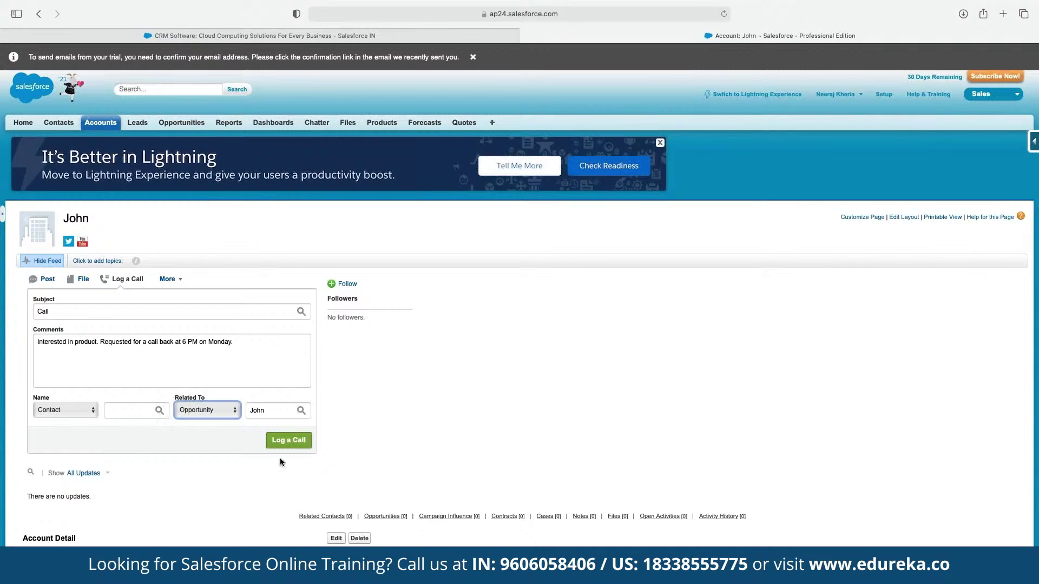
{"action": "left_click", "coordinate": [287, 440]}
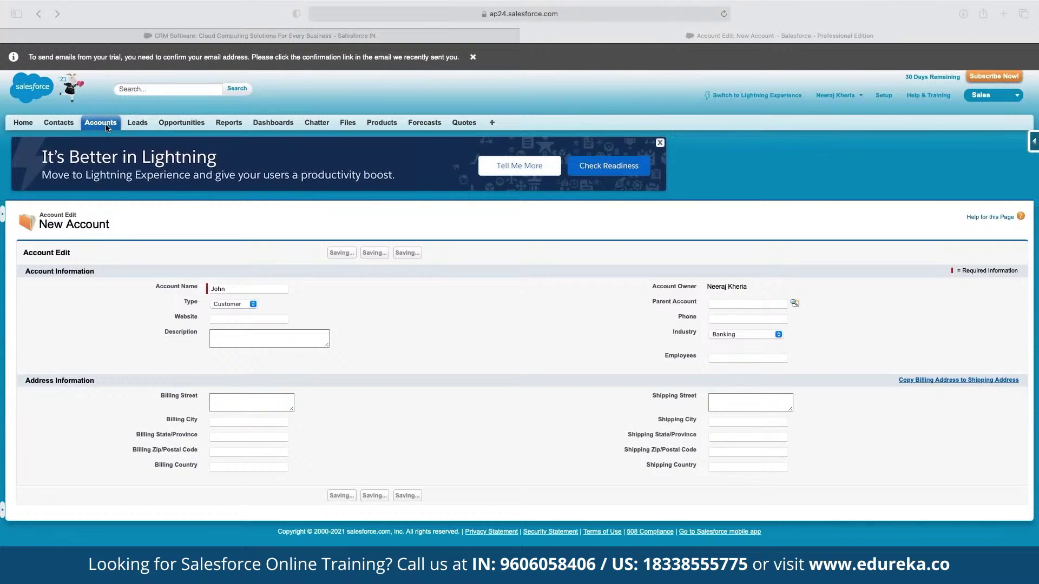
{"action": "left_click", "coordinate": [107, 128]}
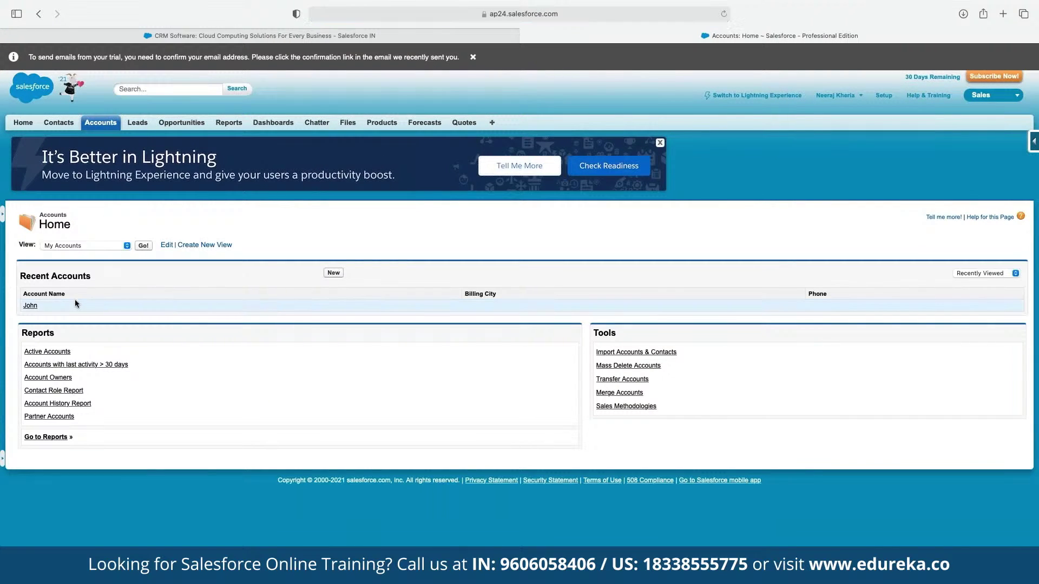
Reopen the account from Recent Accounts and scroll down to its Account Summary
{"action": "left_click", "coordinate": [31, 307]}
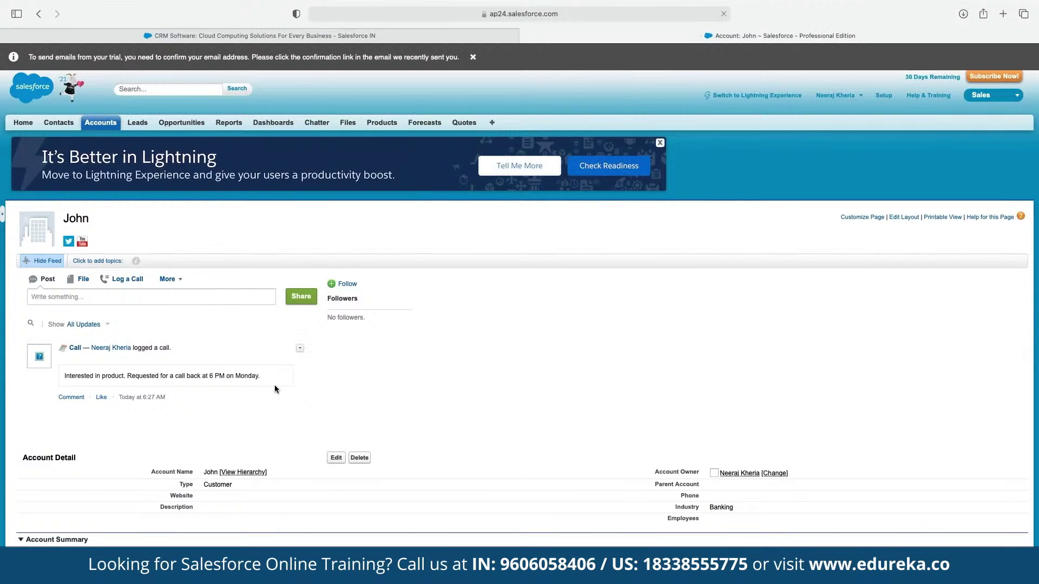
{"action": "scroll", "coordinate": [275, 385], "scroll_direction": "down", "scroll_amount": 5}
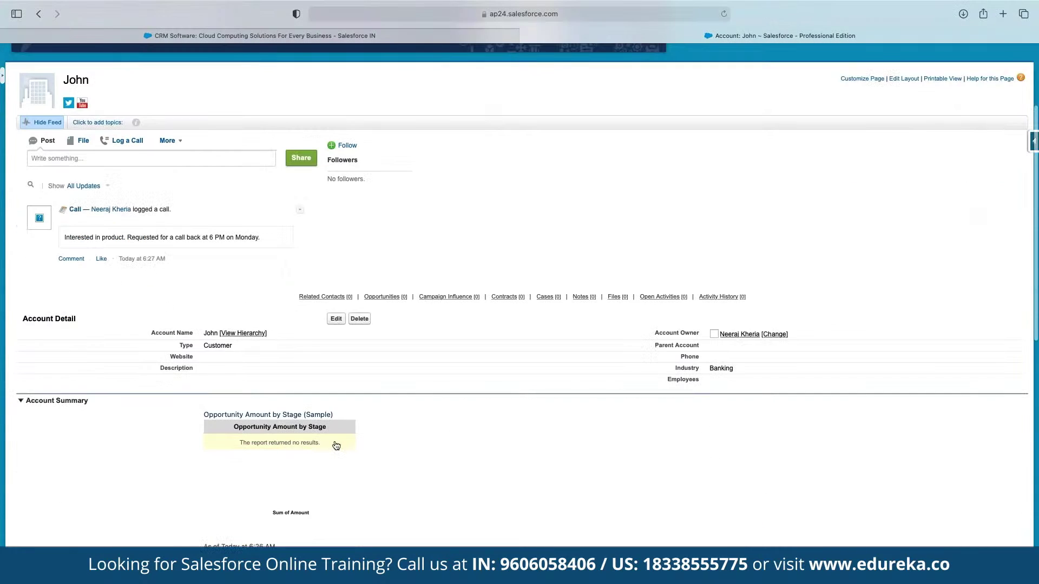
{"action": "scroll", "coordinate": [336, 445], "scroll_direction": "down", "scroll_amount": 5}
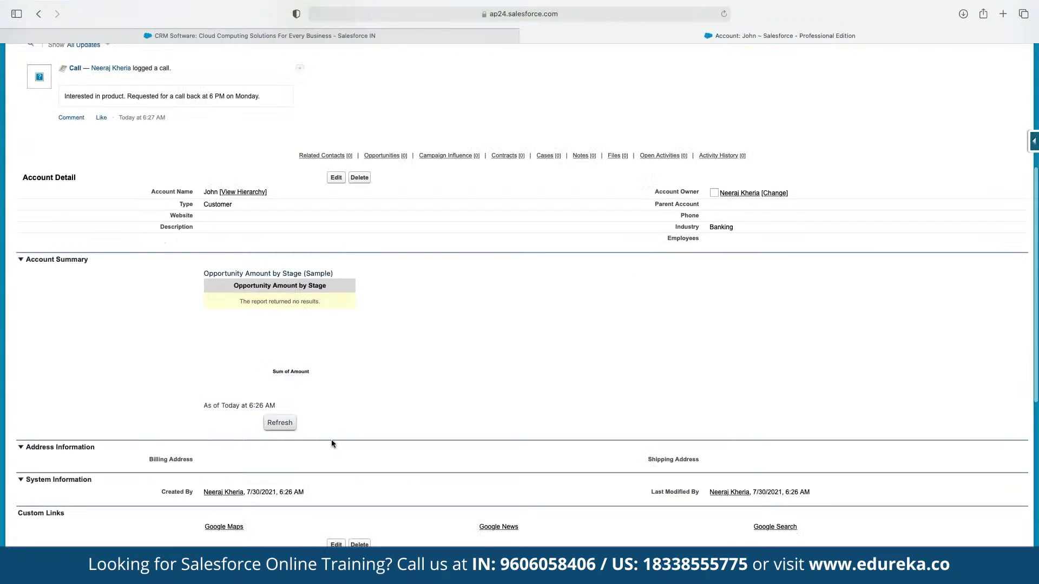
Open the Opportunity Amount by Stage (Sample) report and scroll through its empty results
{"action": "left_click", "coordinate": [335, 301]}
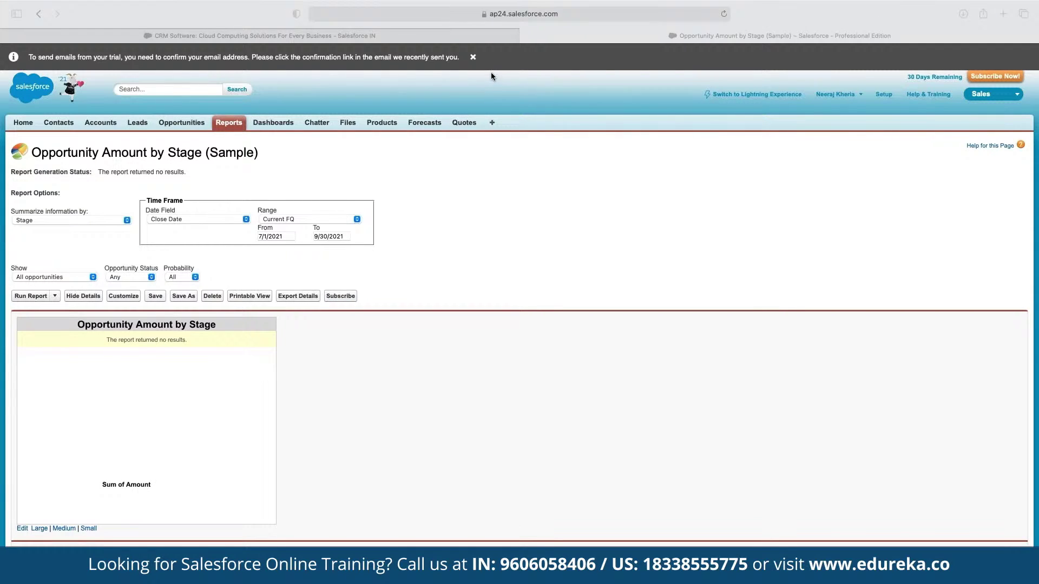
{"action": "scroll", "coordinate": [336, 314], "scroll_direction": "down", "scroll_amount": 1}
{"action": "scroll", "coordinate": [335, 315], "scroll_direction": "down", "scroll_amount": 5}
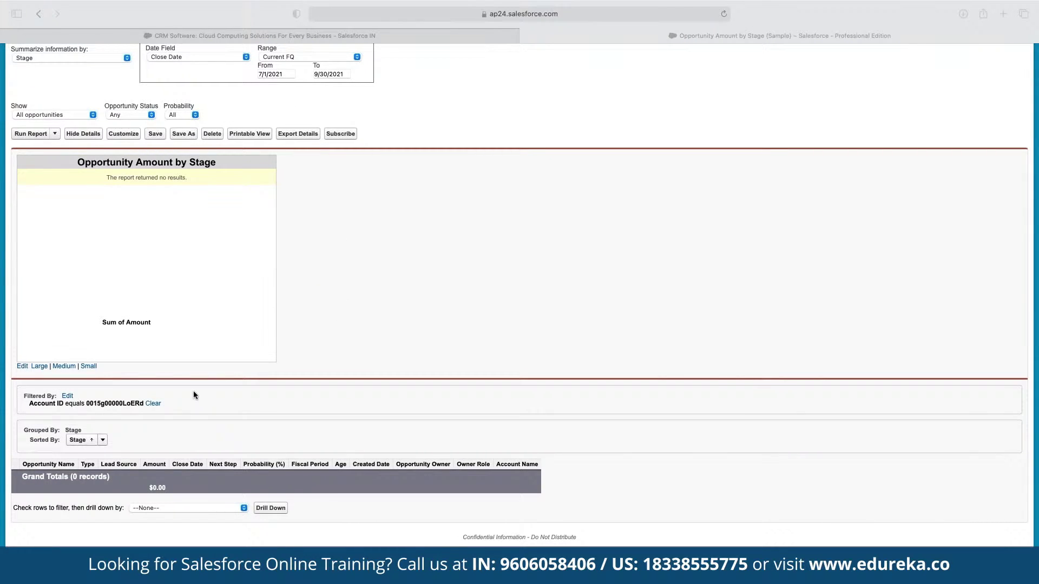
{"action": "scroll", "coordinate": [193, 391], "scroll_direction": "up", "scroll_amount": 5}
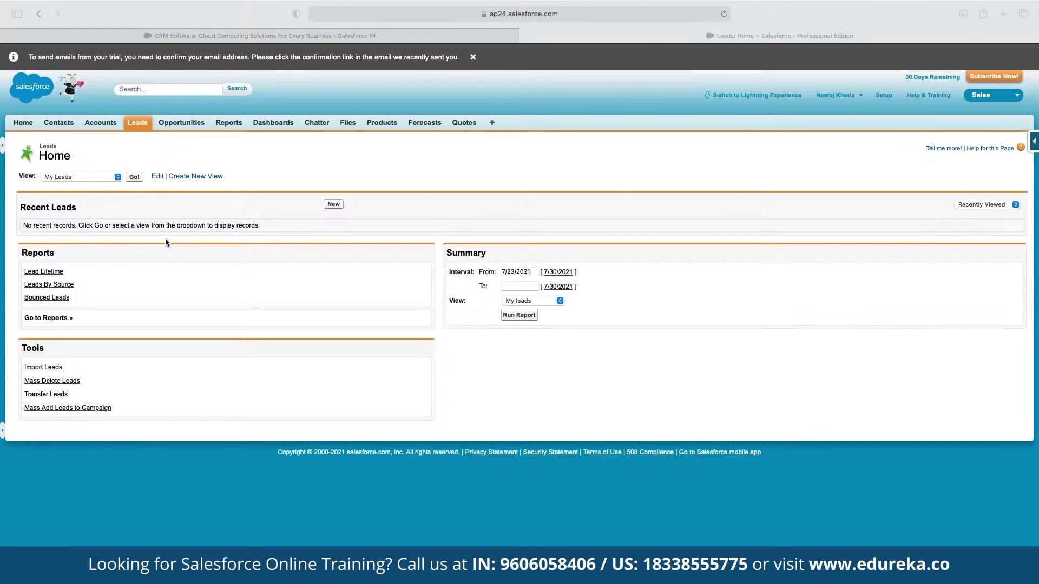
Start a new lead with Lead Status New and salutation Mr
{"action": "left_click", "coordinate": [334, 204]}
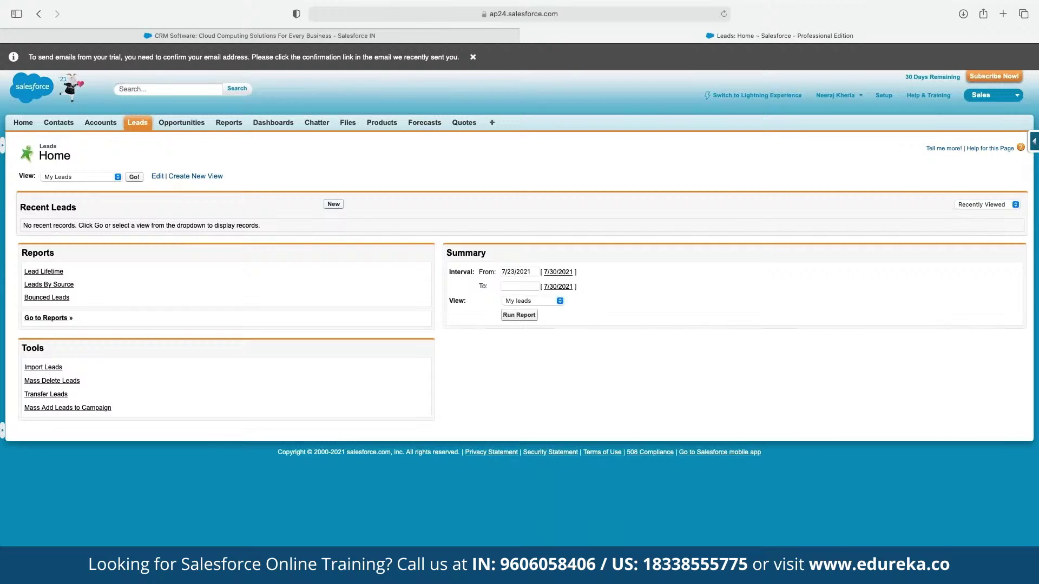
{"action": "left_click", "coordinate": [333, 205]}
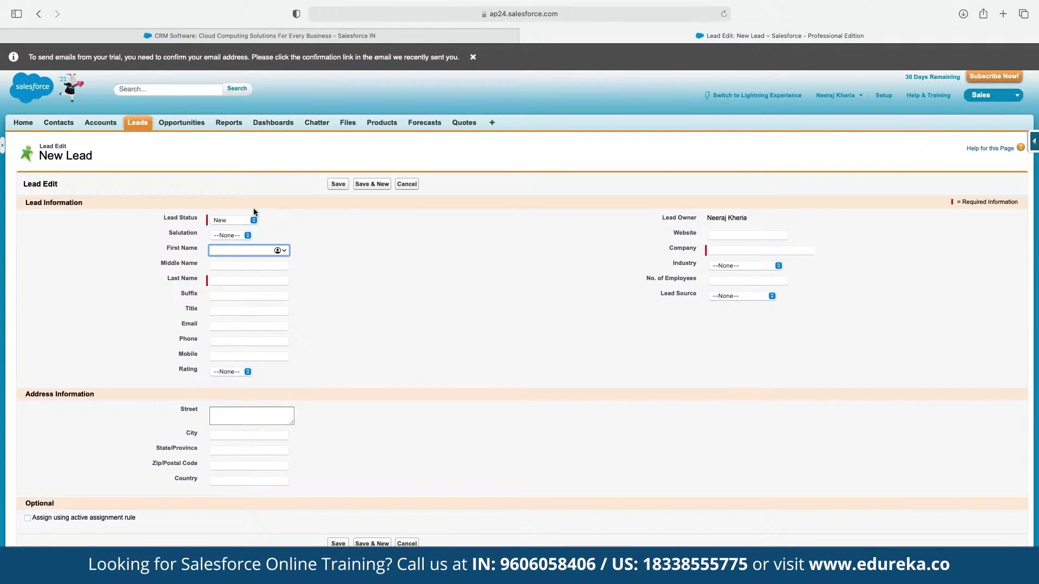
{"action": "left_click", "coordinate": [228, 222]}
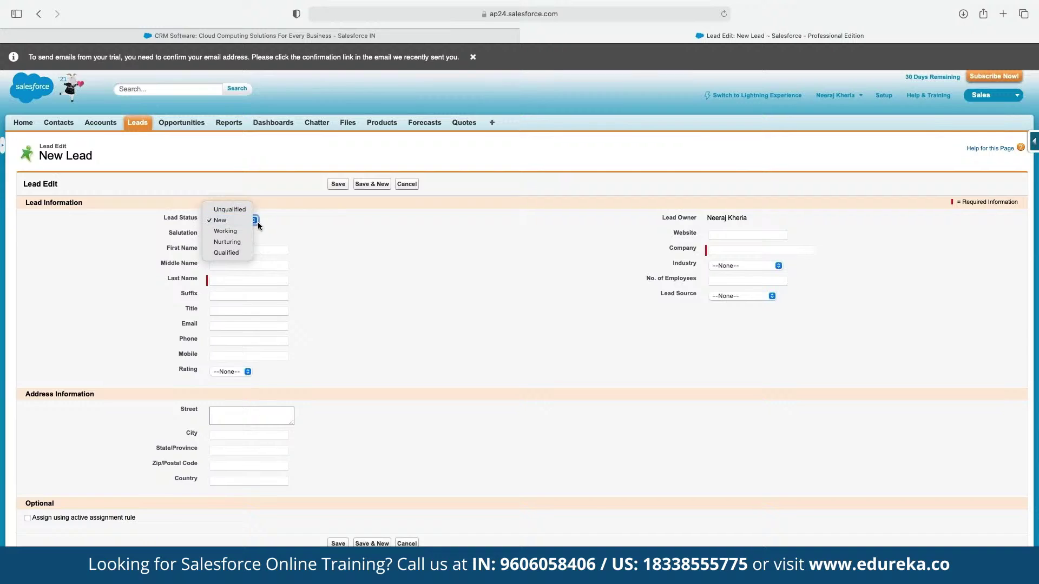
{"action": "left_click", "coordinate": [228, 220]}
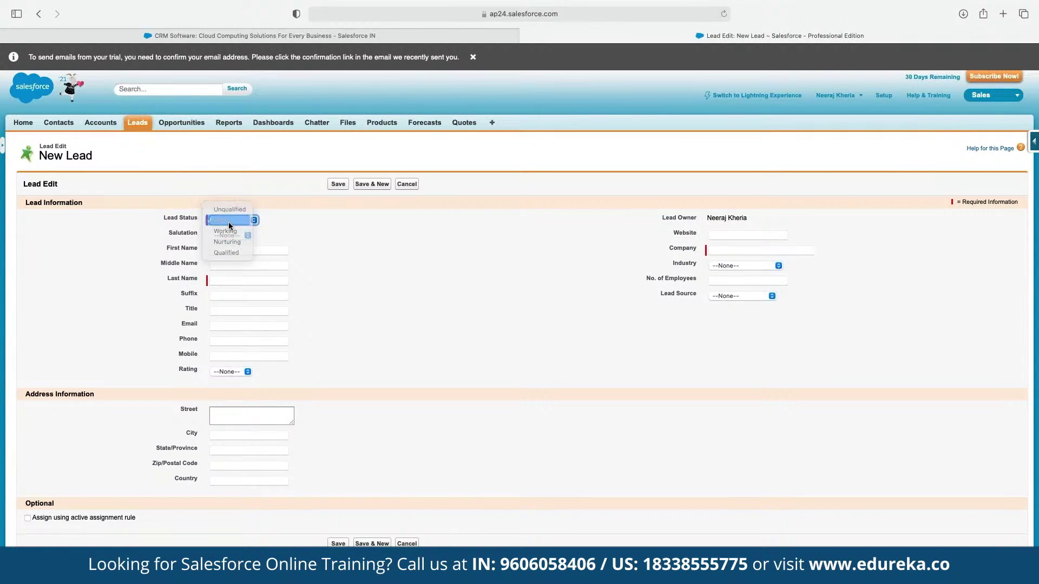
{"action": "left_click", "coordinate": [243, 235]}
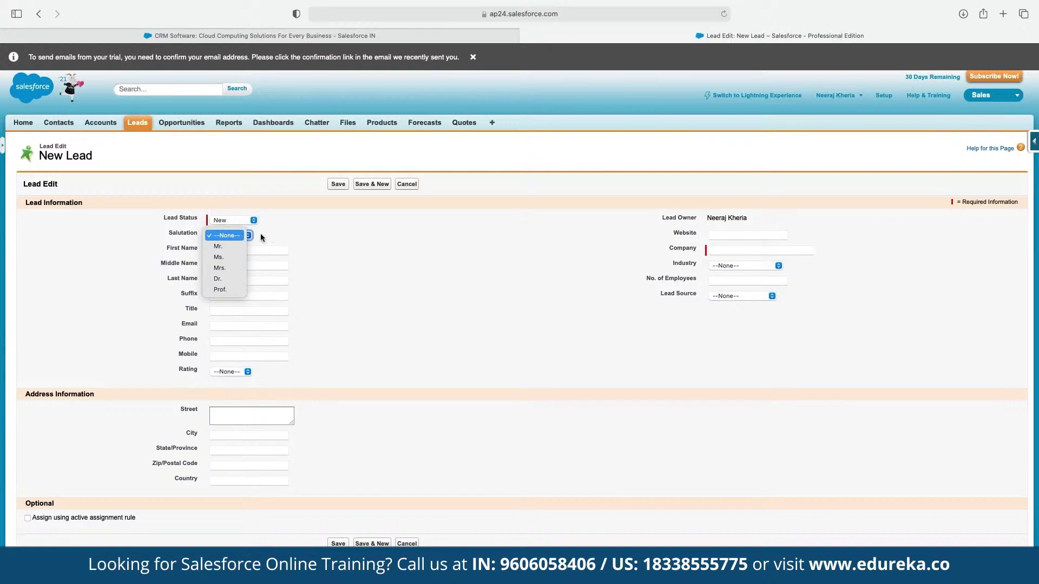
{"action": "left_click", "coordinate": [232, 245]}
Enter the lead's first name, last name and e-mail address
{"action": "left_click", "coordinate": [242, 249]}
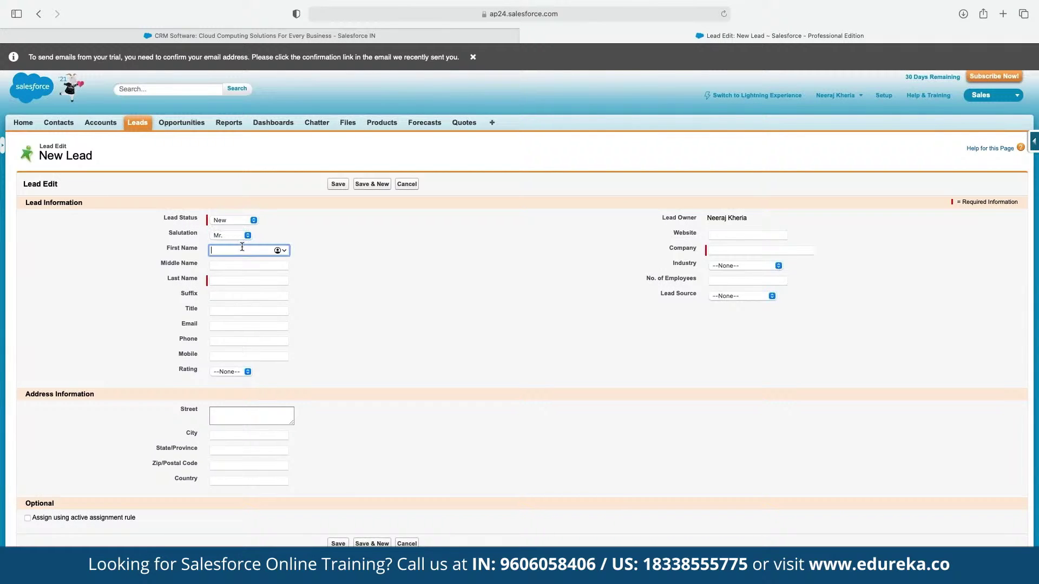
{"action": "type", "text": "Jane"}
{"action": "key", "text": "Tab"}
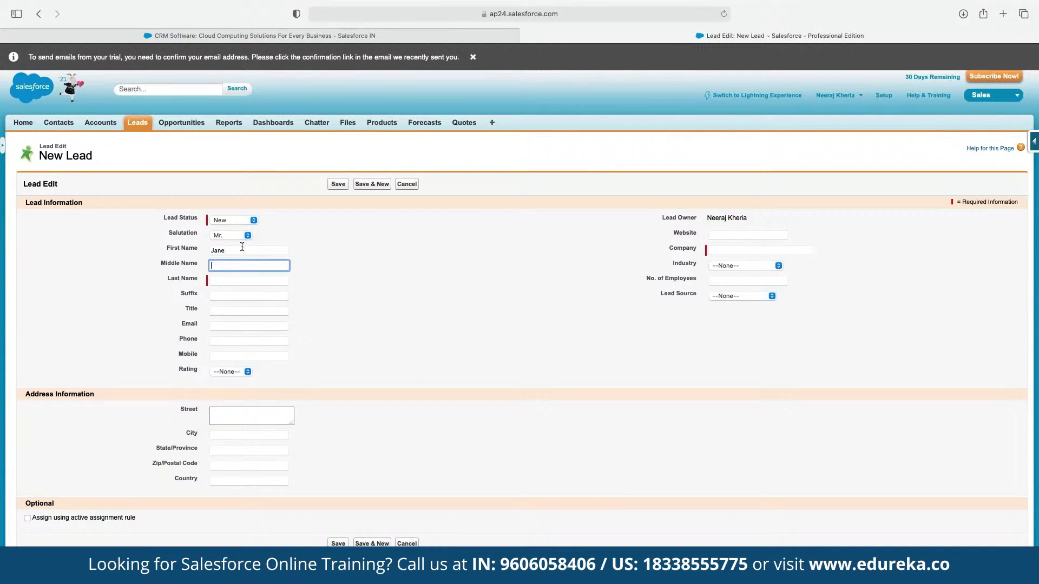
{"action": "key", "text": "Tab"}
{"action": "type", "text": "Doe"}
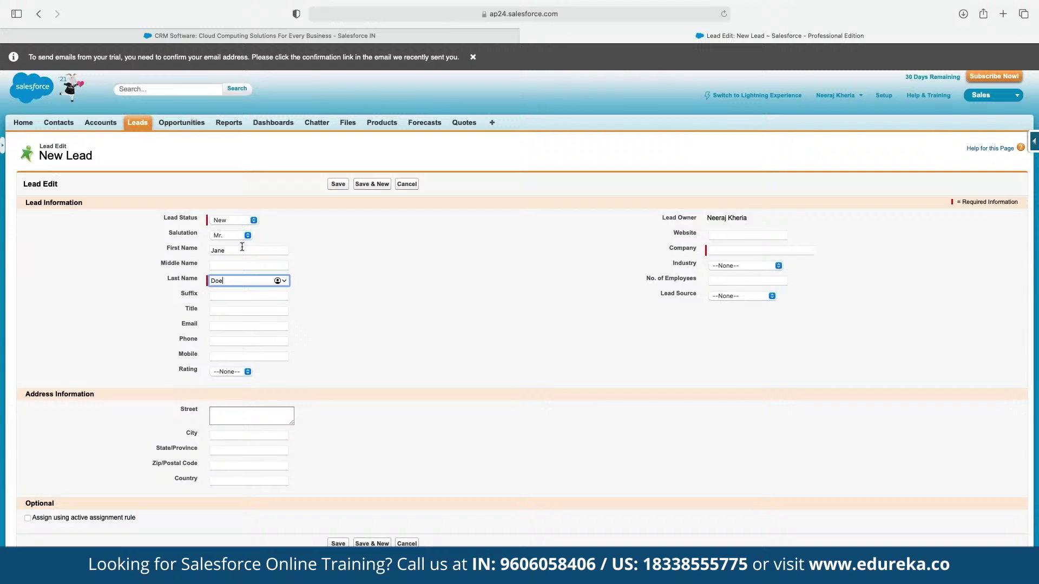
{"action": "key", "text": "Tab"}
{"action": "key", "text": "Tab"}
{"action": "left_click", "coordinate": [245, 327]}
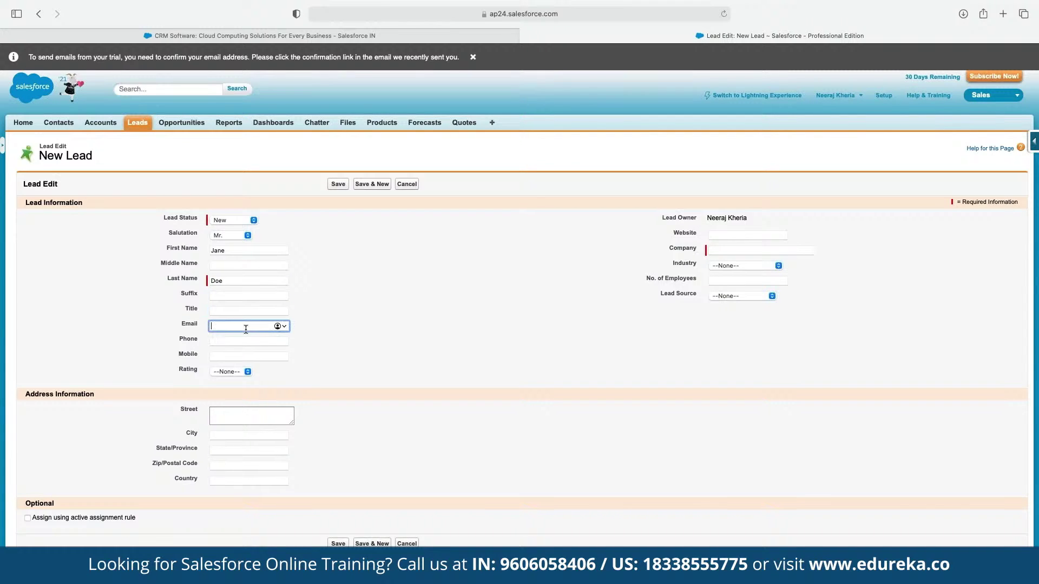
{"action": "type", "text": "jane@example.com"}
{"action": "key", "text": "Tab"}
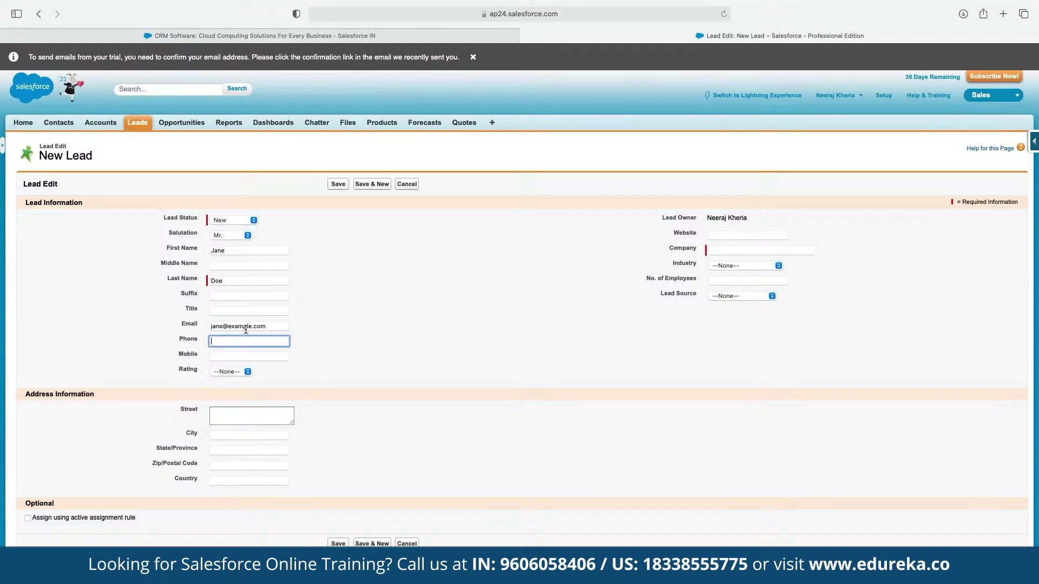
Set Rating to Hot and Company to ABC Company, then Save & New
{"action": "left_click", "coordinate": [232, 371]}
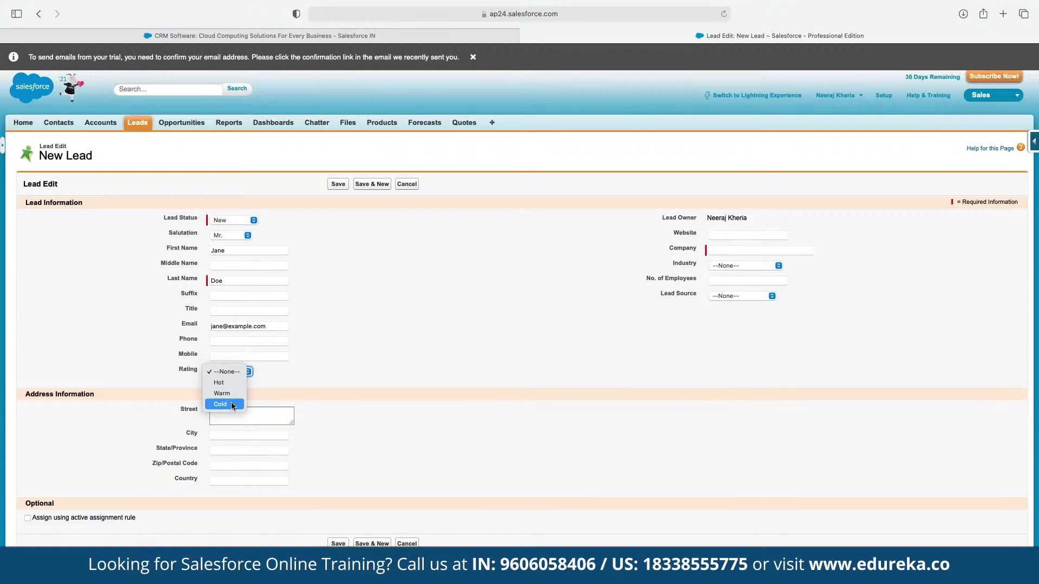
{"action": "left_click", "coordinate": [226, 385]}
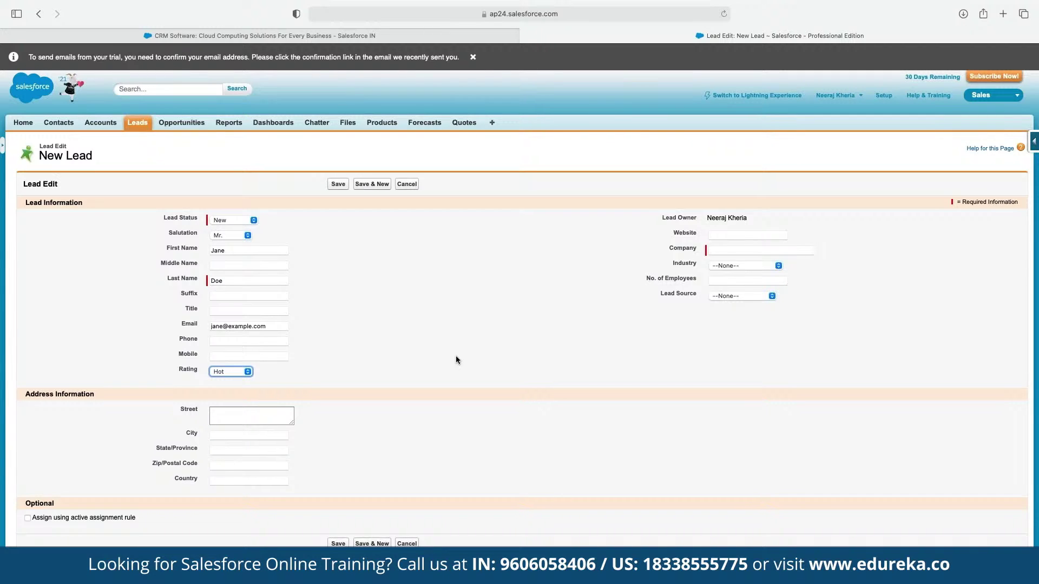
{"action": "left_click", "coordinate": [733, 250]}
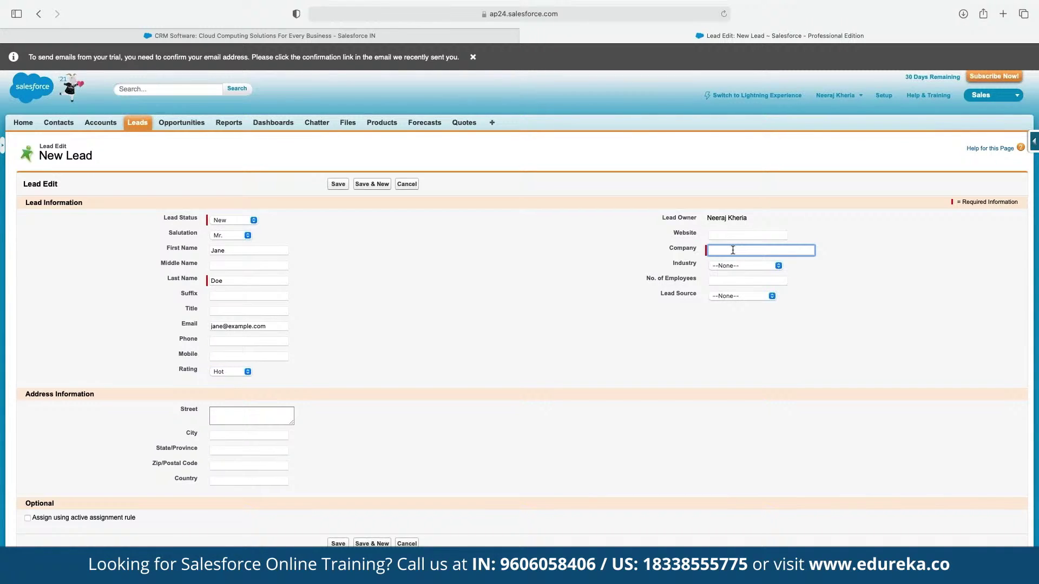
{"action": "type", "text": "ABC Company"}
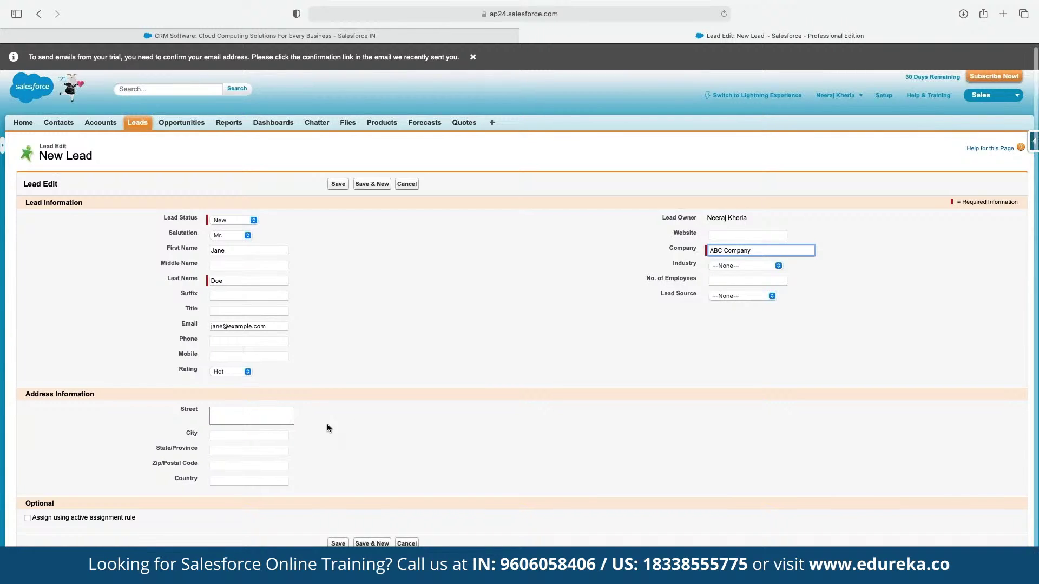
{"action": "scroll", "coordinate": [327, 423], "scroll_direction": "down", "scroll_amount": 1}
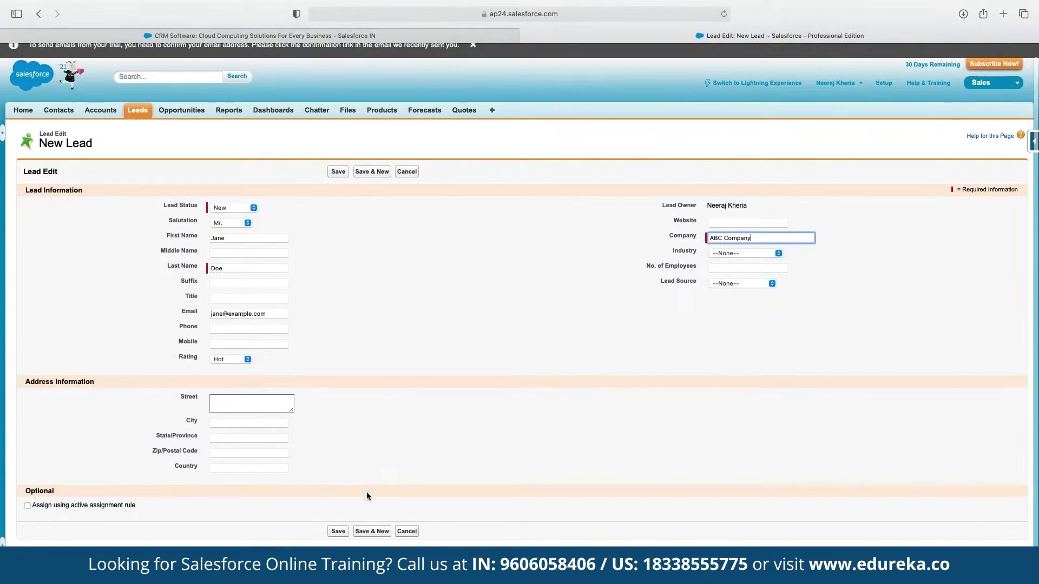
{"action": "left_click", "coordinate": [365, 531]}
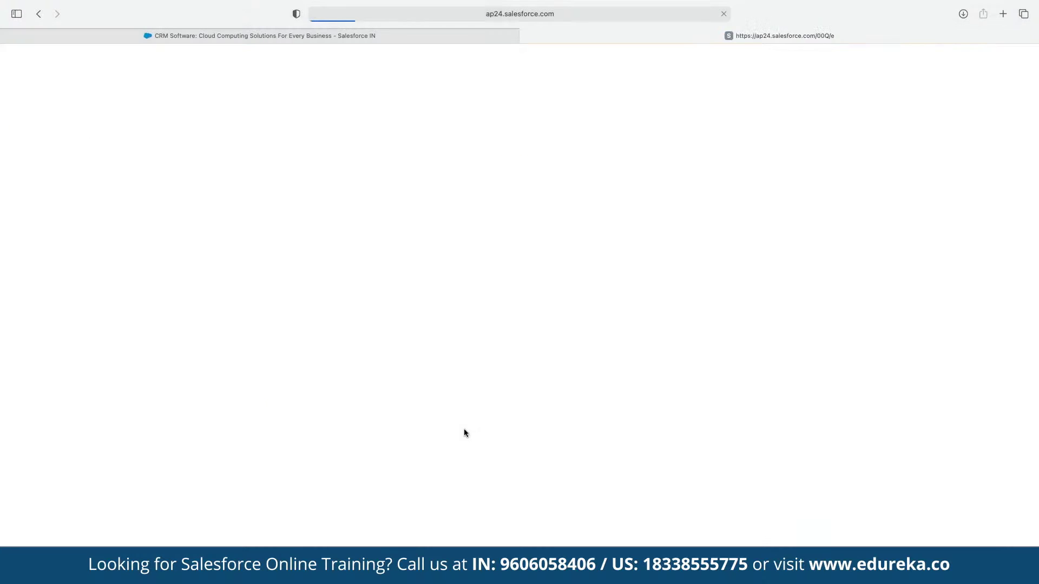
Return to Leads home, open the new lead's record, and scroll to its related lists
{"action": "left_click", "coordinate": [138, 124]}
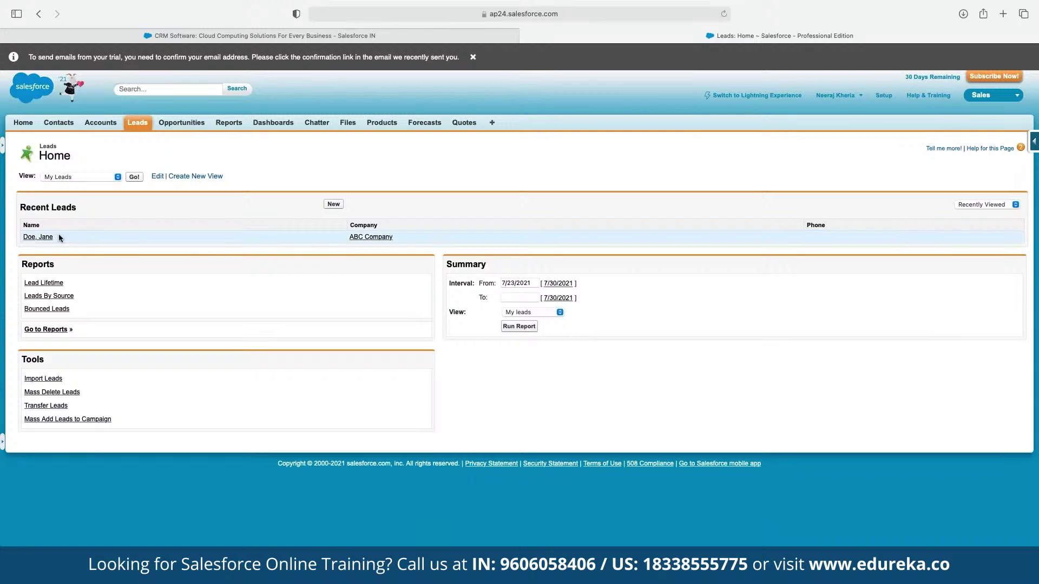
{"action": "left_click", "coordinate": [37, 239]}
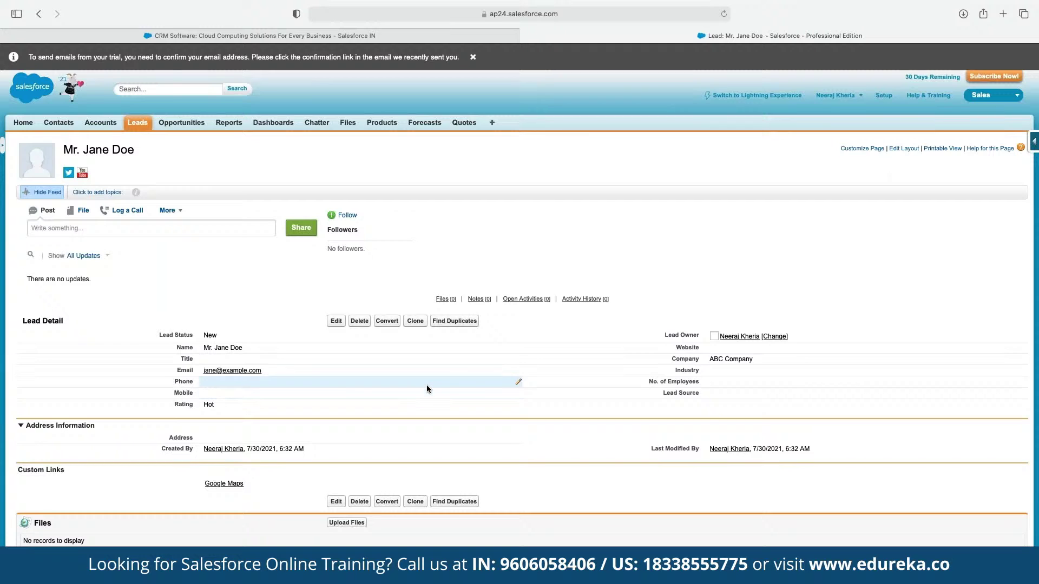
{"action": "scroll", "coordinate": [426, 389], "scroll_direction": "down", "scroll_amount": 5}
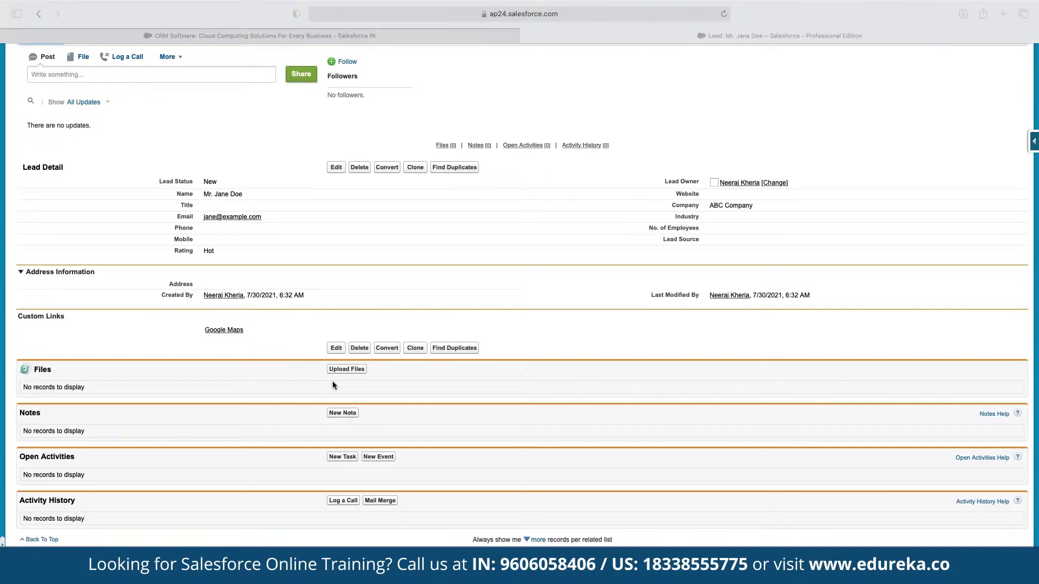
Add a note to the lead reading 'She is looking to buy product in next one week'
{"action": "left_click", "coordinate": [340, 414]}
{"action": "left_click", "coordinate": [340, 413]}
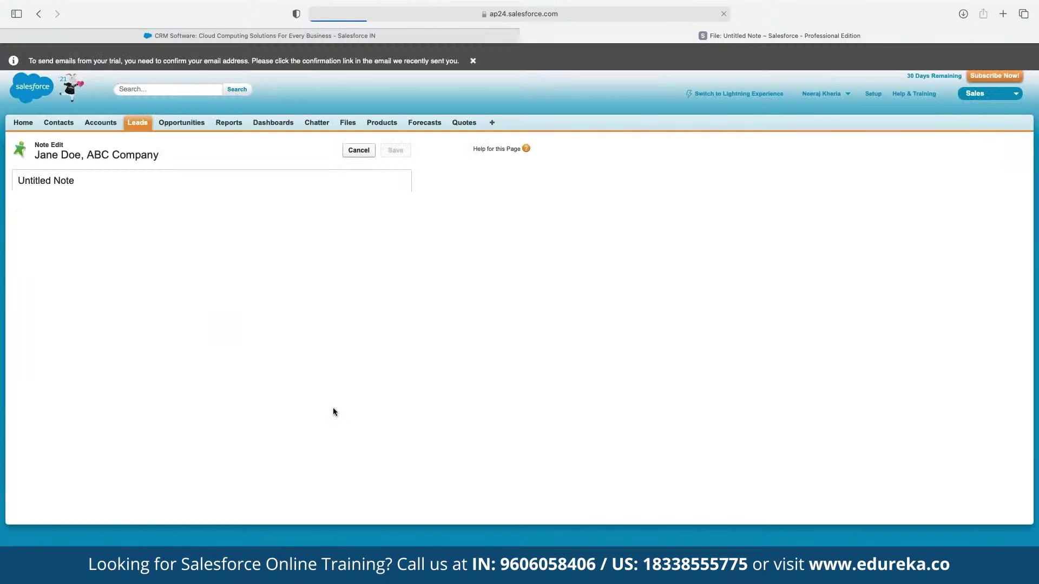
{"action": "left_click", "coordinate": [211, 231]}
{"action": "type", "text": "She is looking to buy product in next one week"}
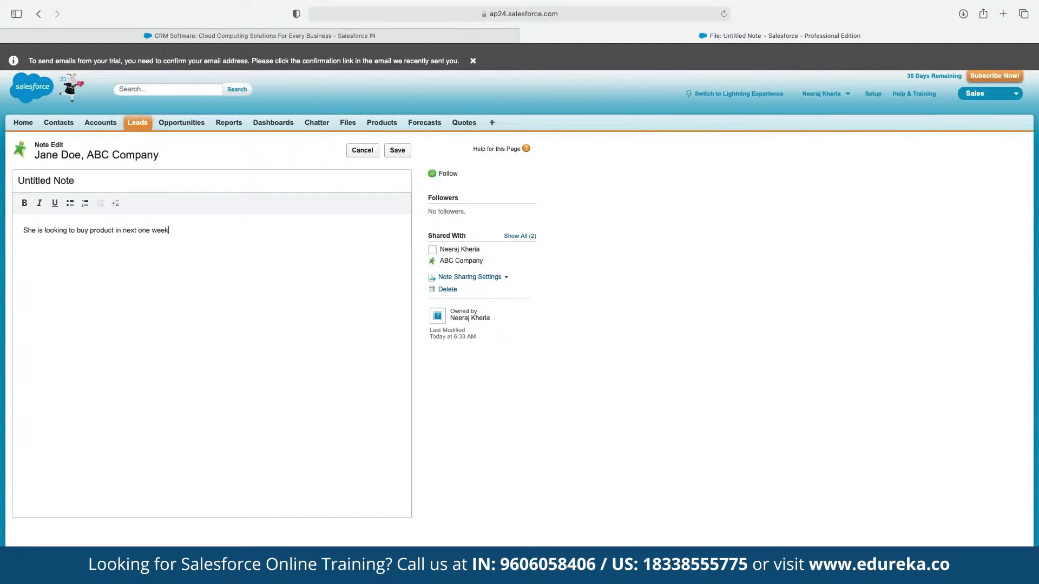
{"action": "left_click", "coordinate": [396, 153]}
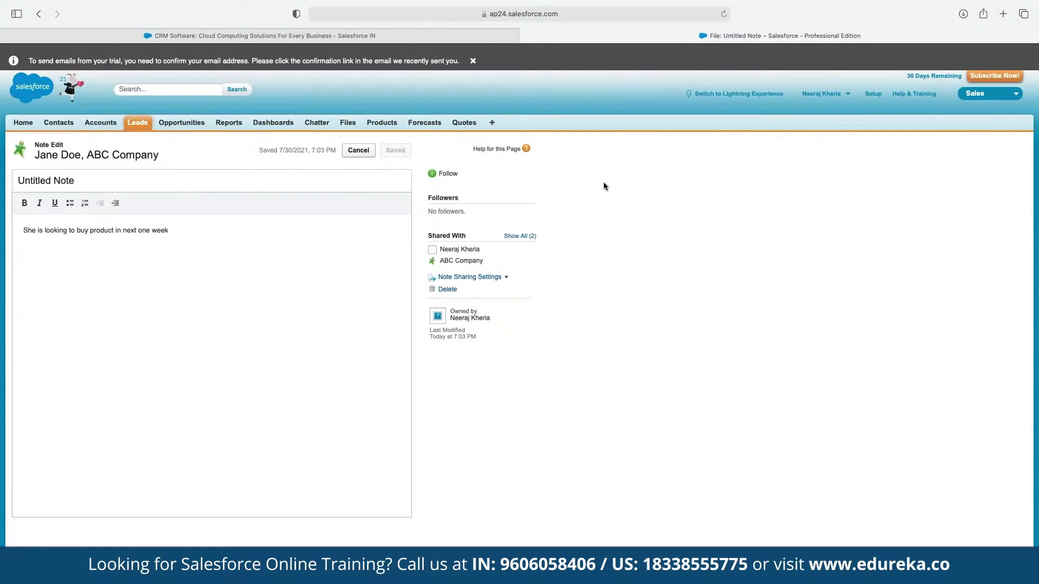
Return to Leads home, reopen the lead, and scroll down to its notes
{"action": "left_click", "coordinate": [136, 125]}
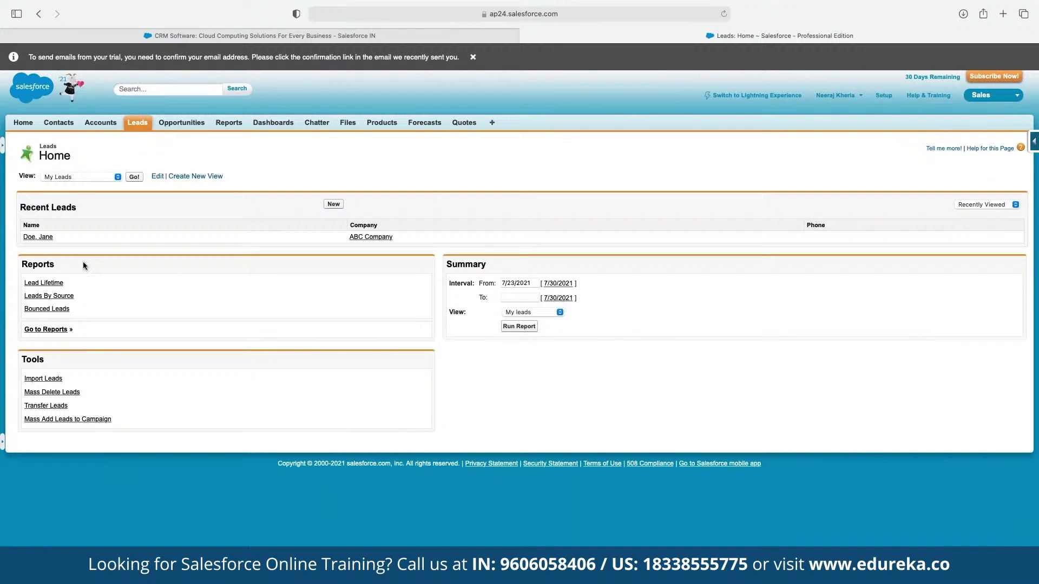
{"action": "left_click", "coordinate": [33, 237]}
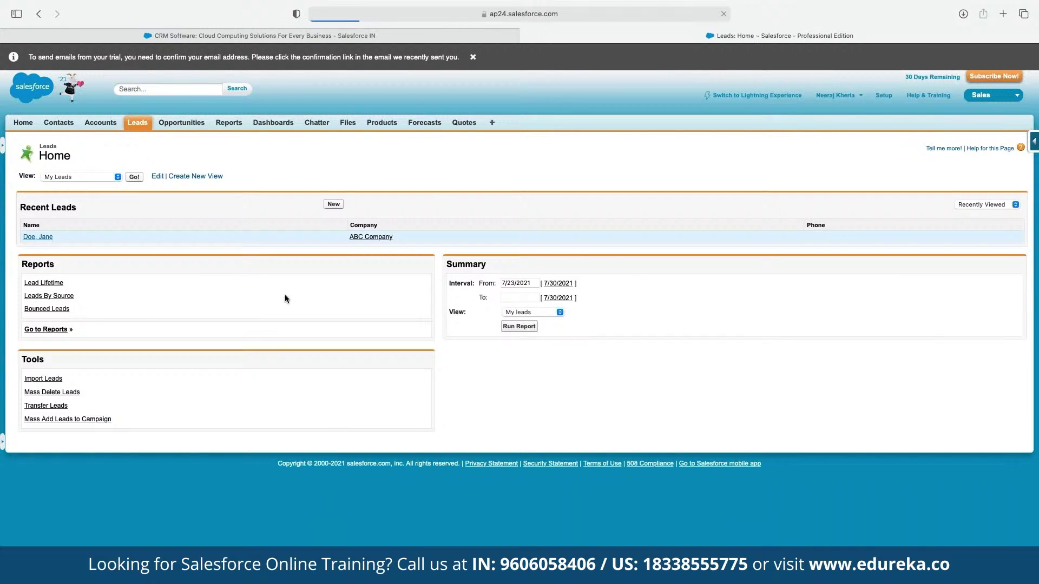
{"action": "scroll", "coordinate": [285, 299], "scroll_direction": "down", "scroll_amount": 3}
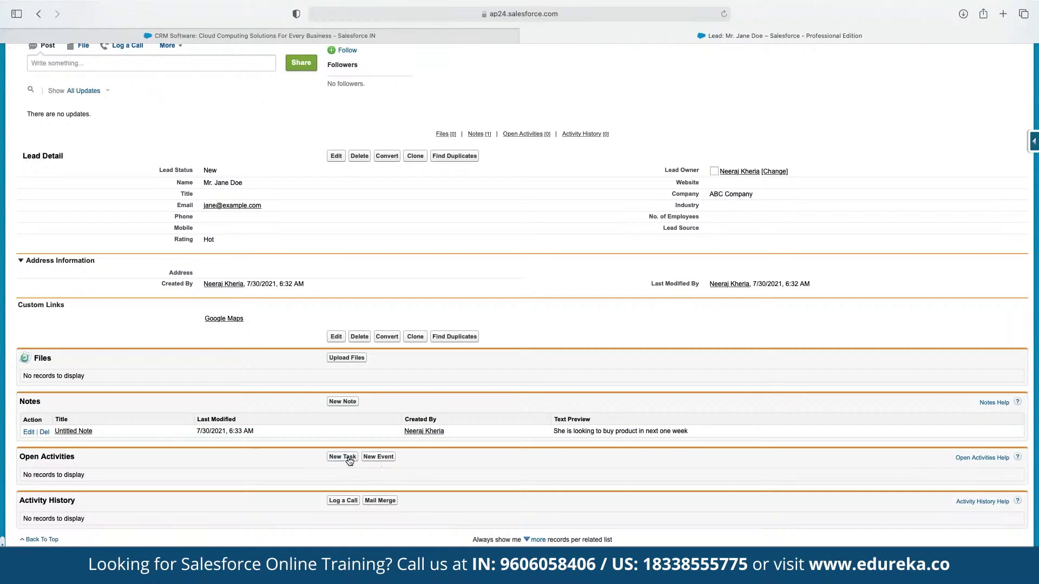
{"action": "left_click", "coordinate": [372, 459]}
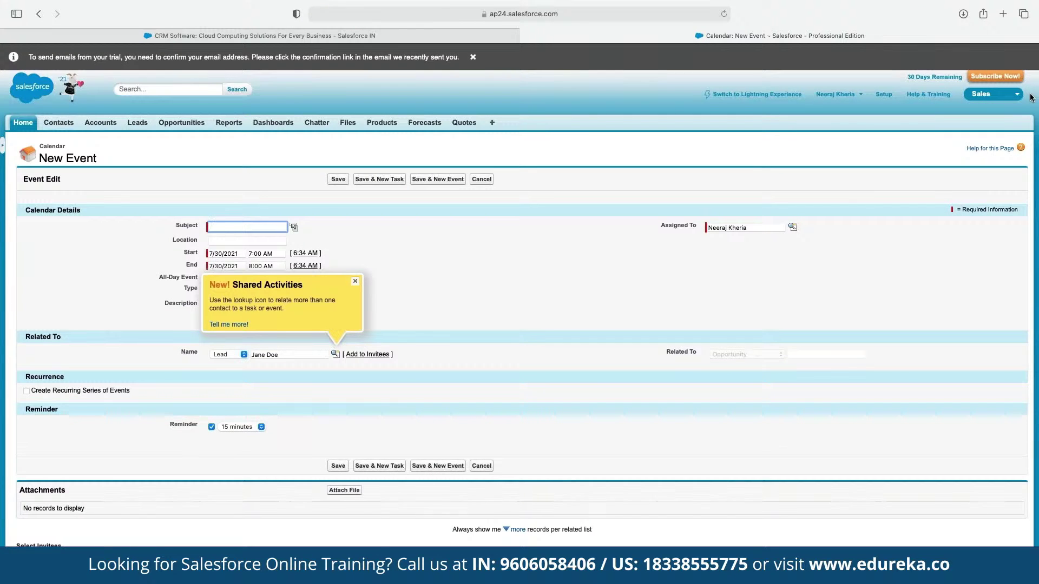
{"action": "left_click", "coordinate": [590, 284]}
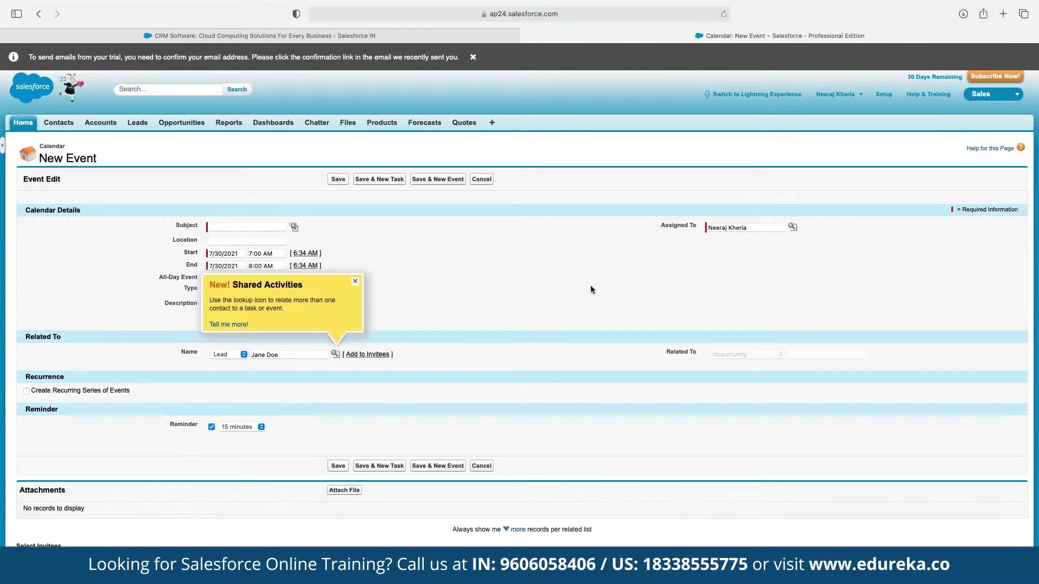
{"action": "left_click", "coordinate": [355, 282]}
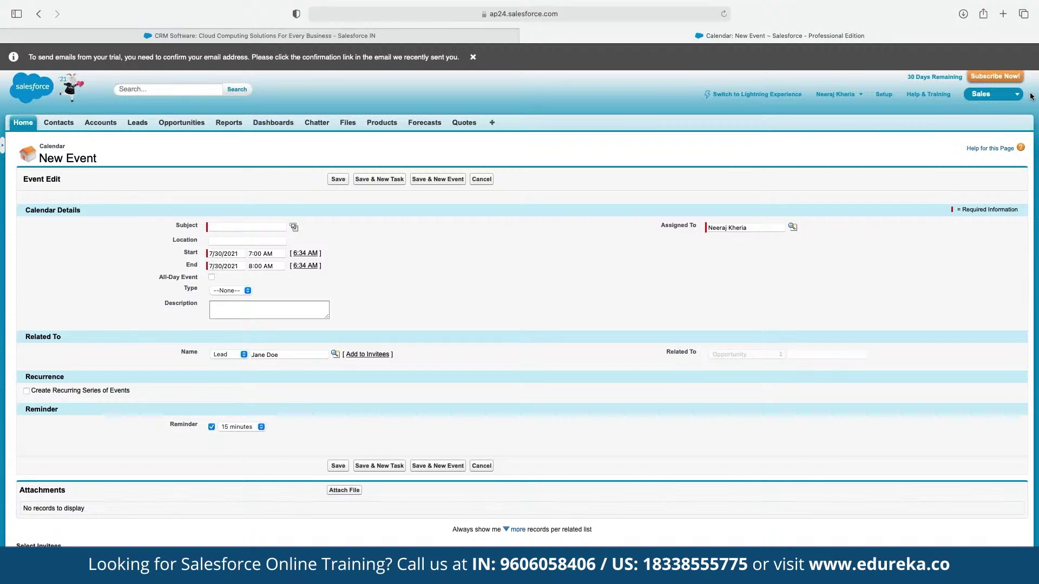
{"action": "key", "text": "super+bracketleft"}
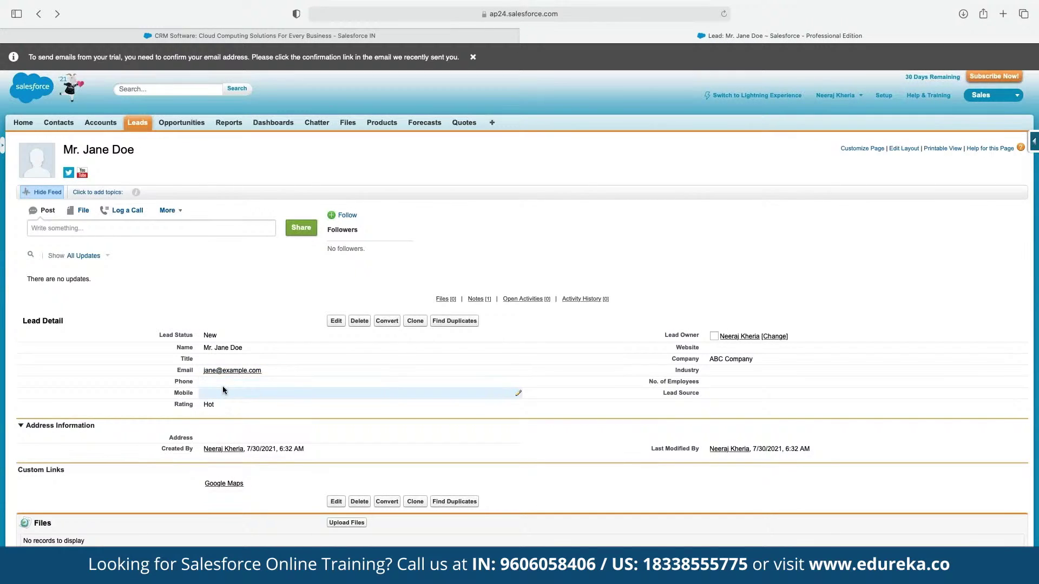
Change the lead's salutation from Mr. to Ms. in the Name field and save the record
{"action": "double_click", "coordinate": [487, 348]}
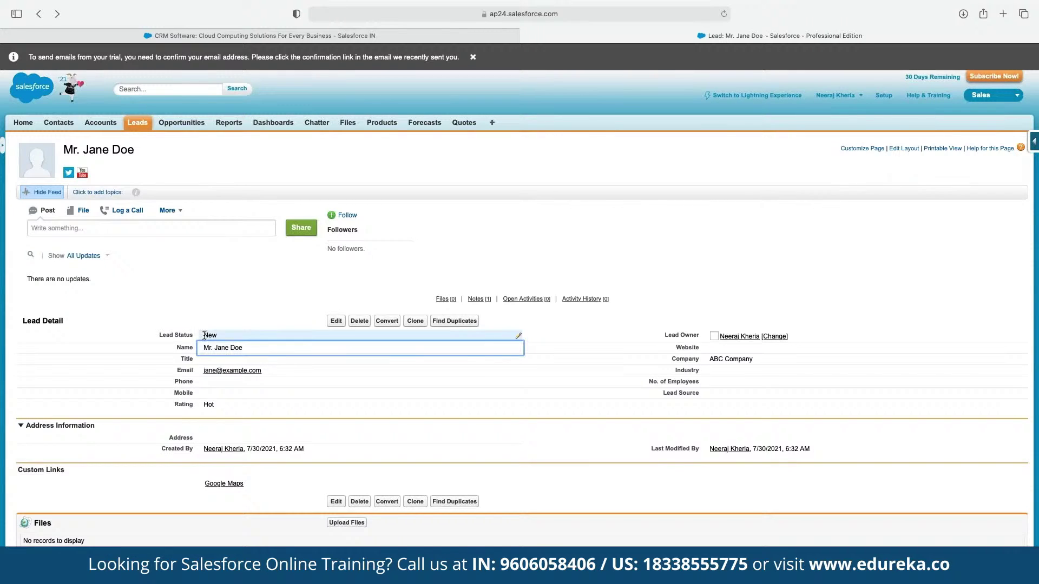
{"action": "double_click", "coordinate": [238, 348]}
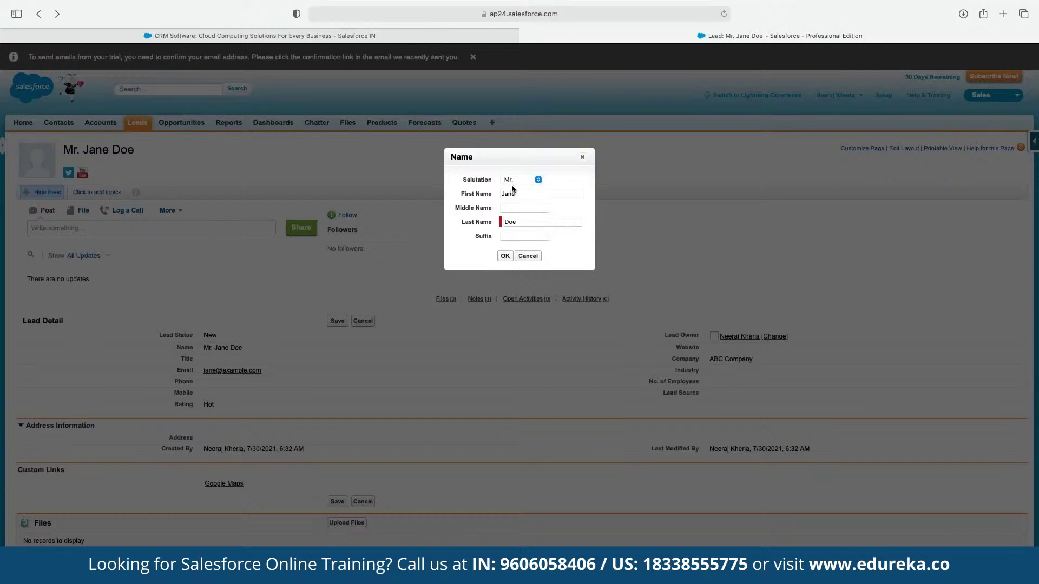
{"action": "right_click", "coordinate": [538, 181]}
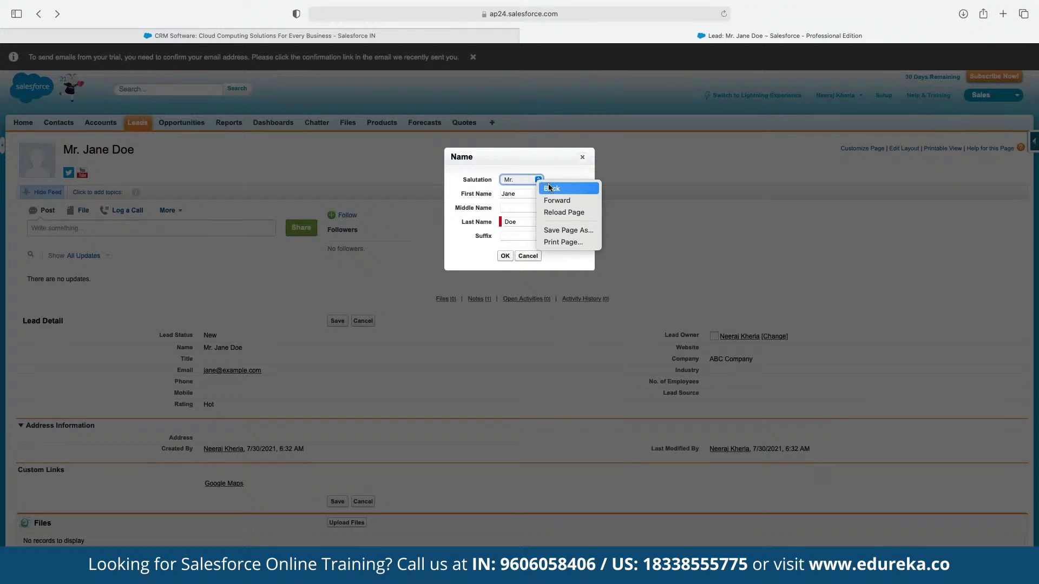
{"action": "key", "text": "Escape"}
{"action": "left_click", "coordinate": [521, 179]}
{"action": "left_click", "coordinate": [521, 192]}
{"action": "left_click", "coordinate": [150, 265]}
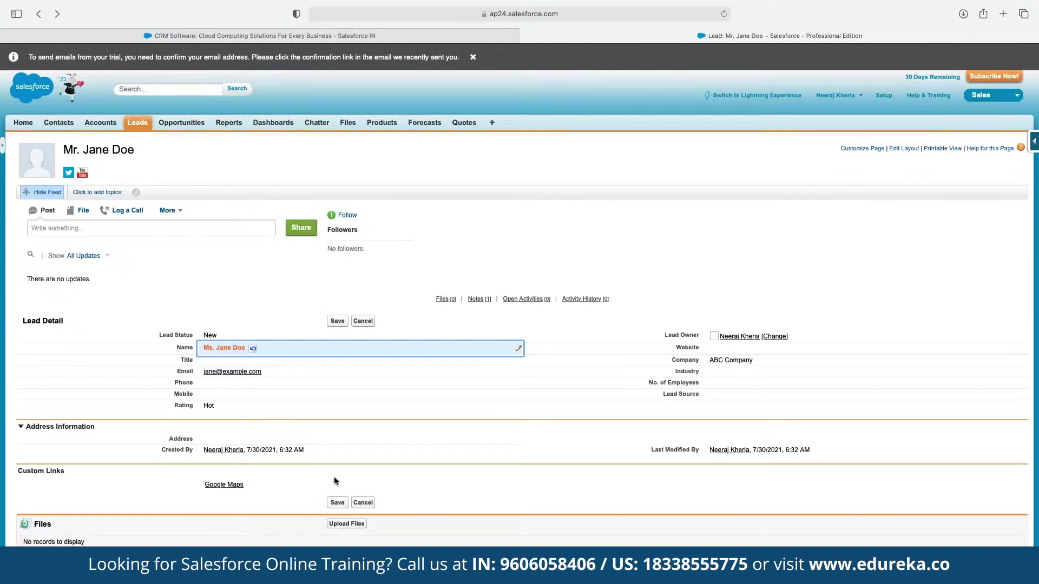
{"action": "left_click", "coordinate": [337, 321]}
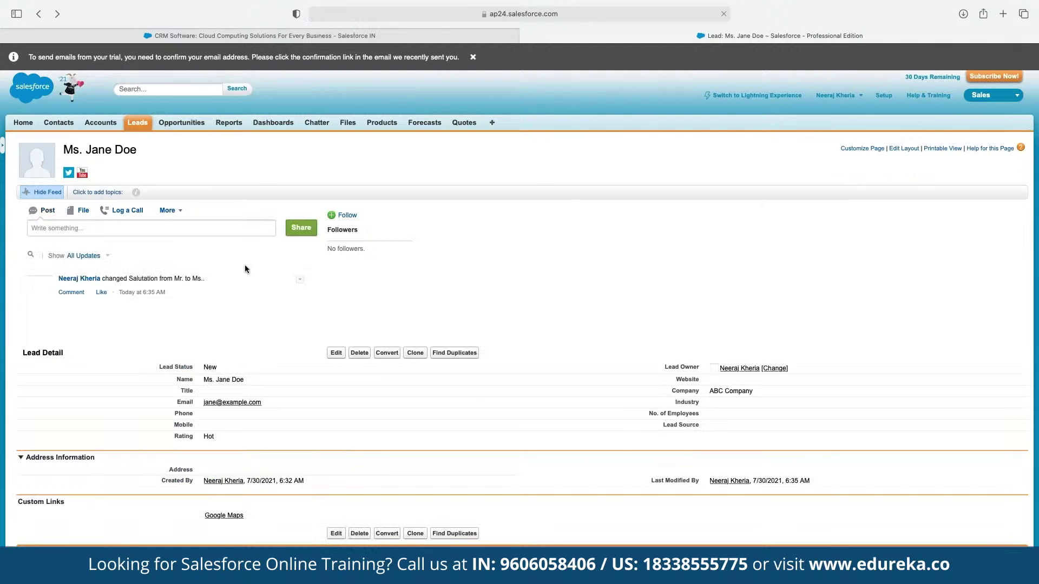
Log a call on the lead commenting 'Didn't answer the call at 6:30 PM', then go to Dashboards
{"action": "left_click", "coordinate": [122, 212]}
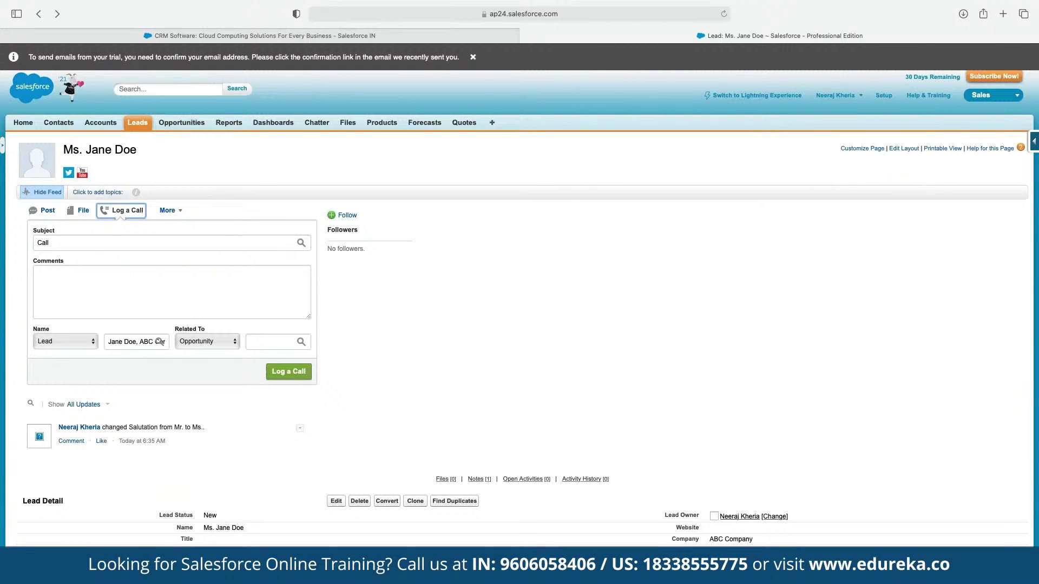
{"action": "left_click", "coordinate": [96, 278]}
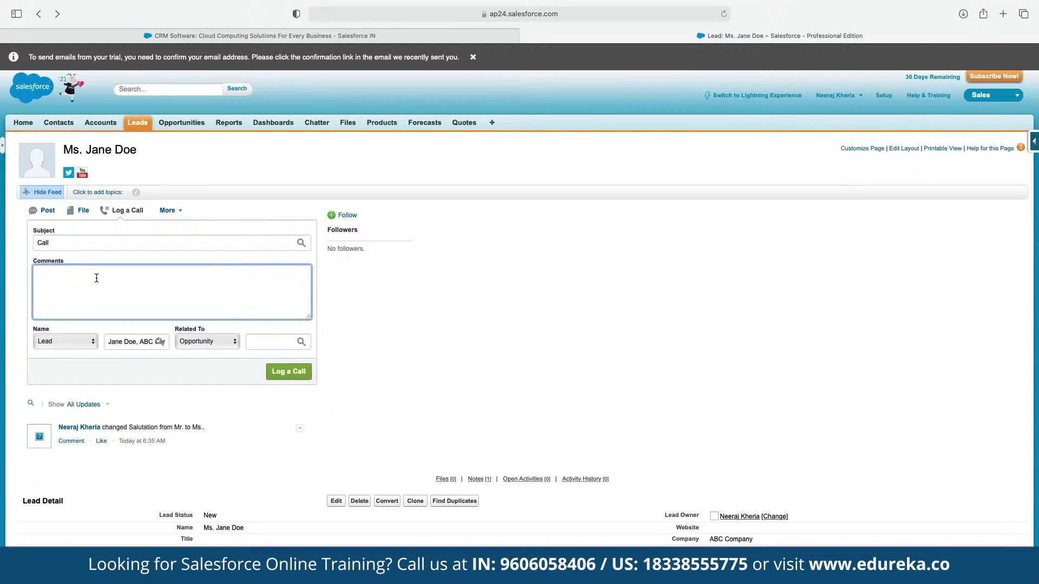
{"action": "type", "text": "Call"}
{"action": "key", "text": "ctrl+a"}
{"action": "type", "text": "Didn't answer the call at 6:30 PM"}
{"action": "left_click", "coordinate": [299, 372]}
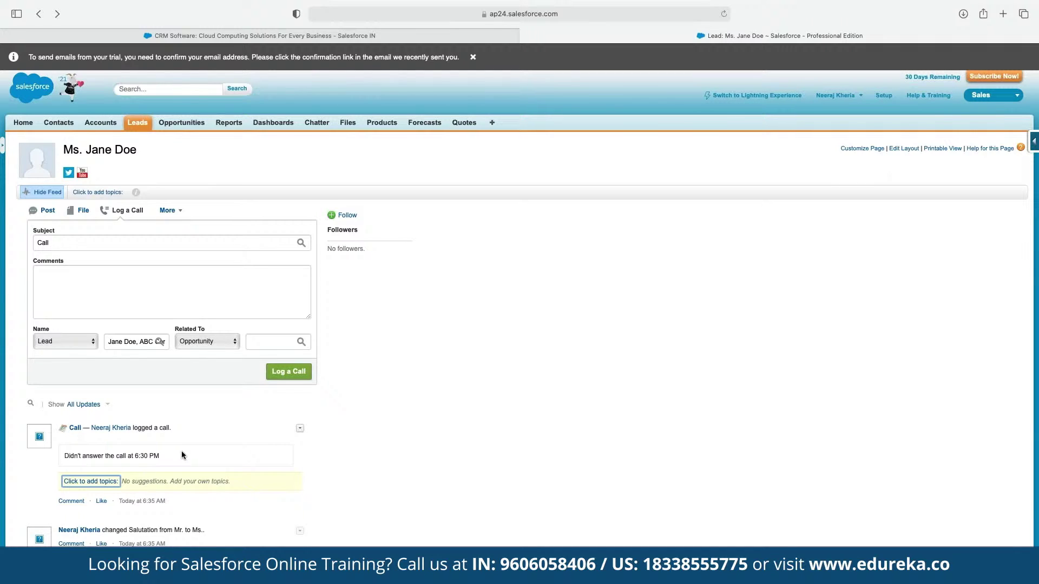
{"action": "left_click", "coordinate": [280, 125]}
{"action": "left_click", "coordinate": [281, 125]}
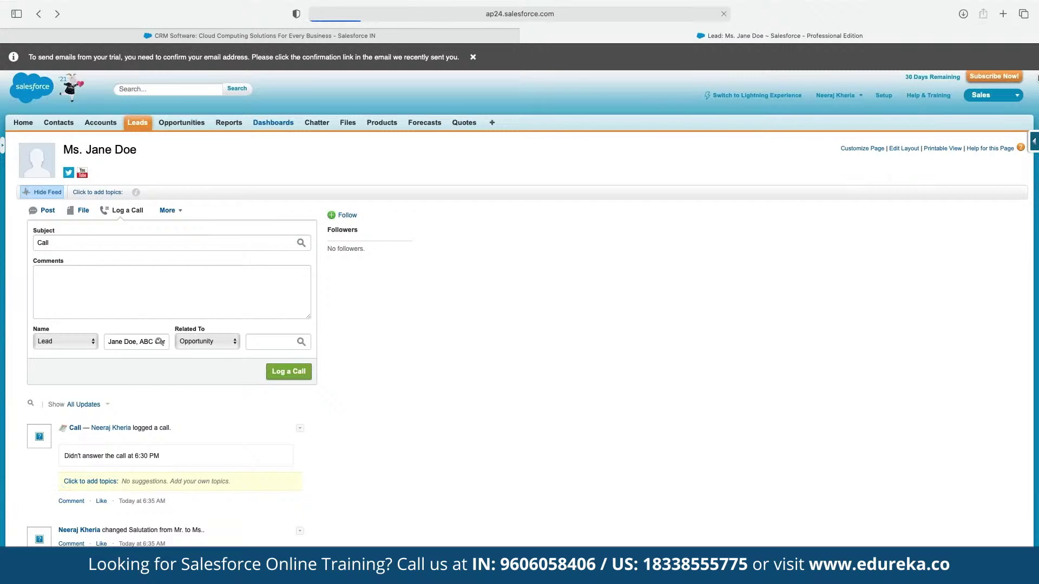